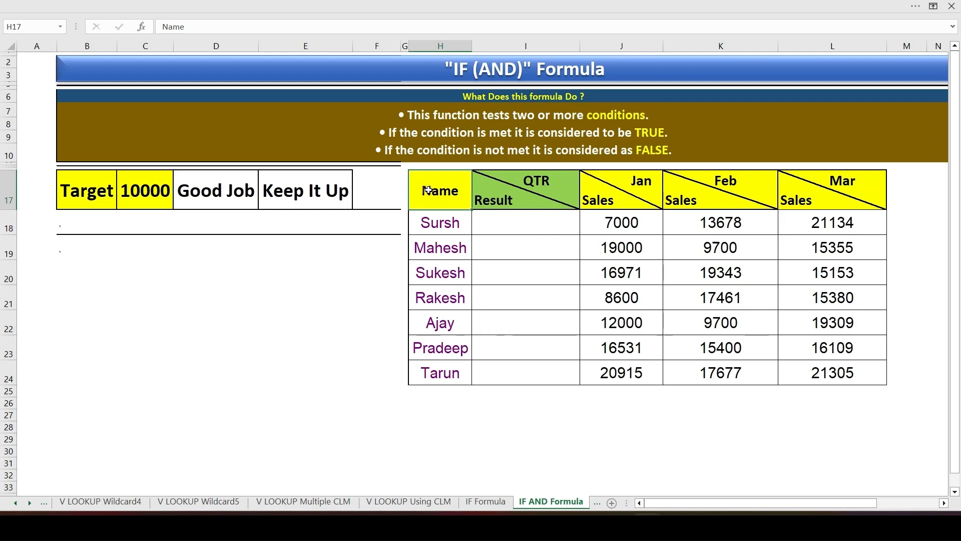
Examine the sales table's Name, QTR Result, Jan, Feb and Mar columns and the monthly sales in rows 18 and 19.
drag(443, 193, 827, 377)
click(452, 196)
click(623, 201)
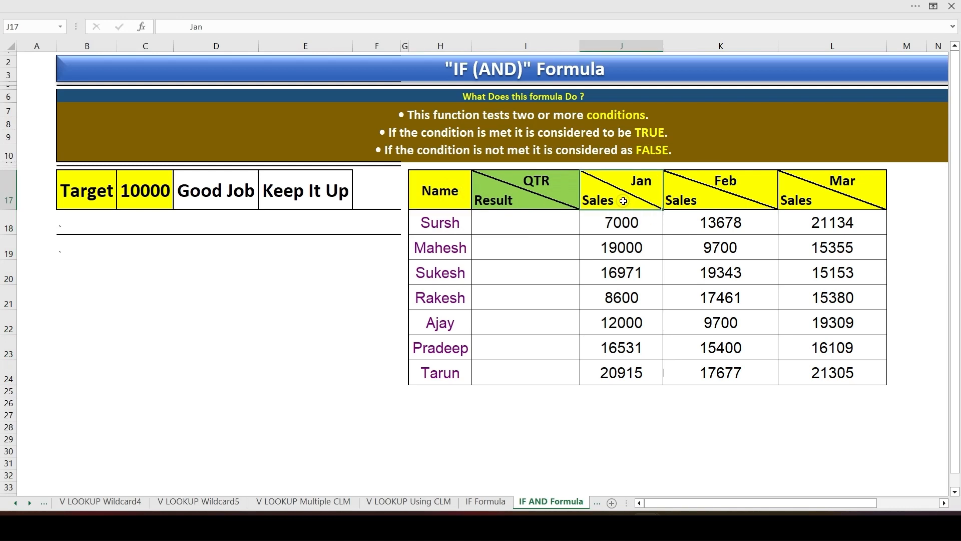
click(721, 199)
click(793, 200)
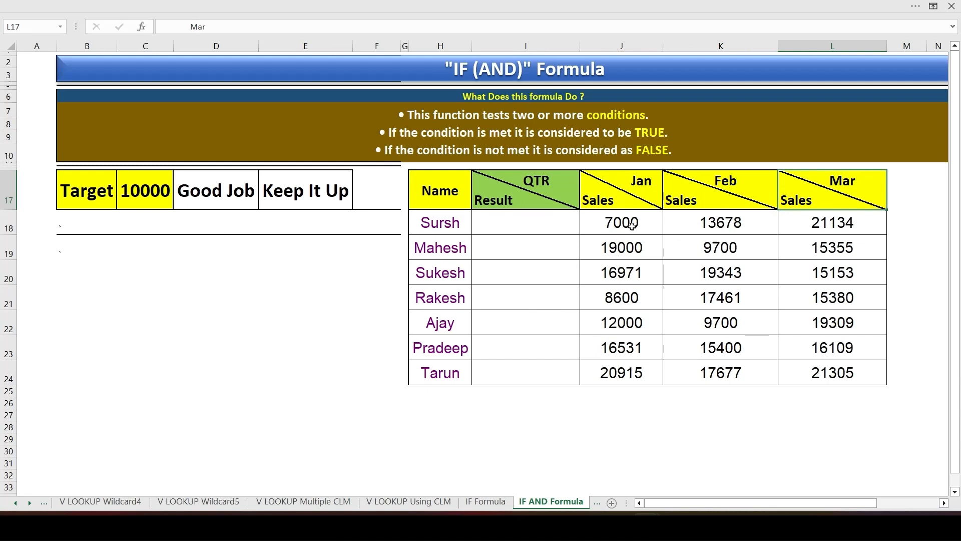
click(500, 204)
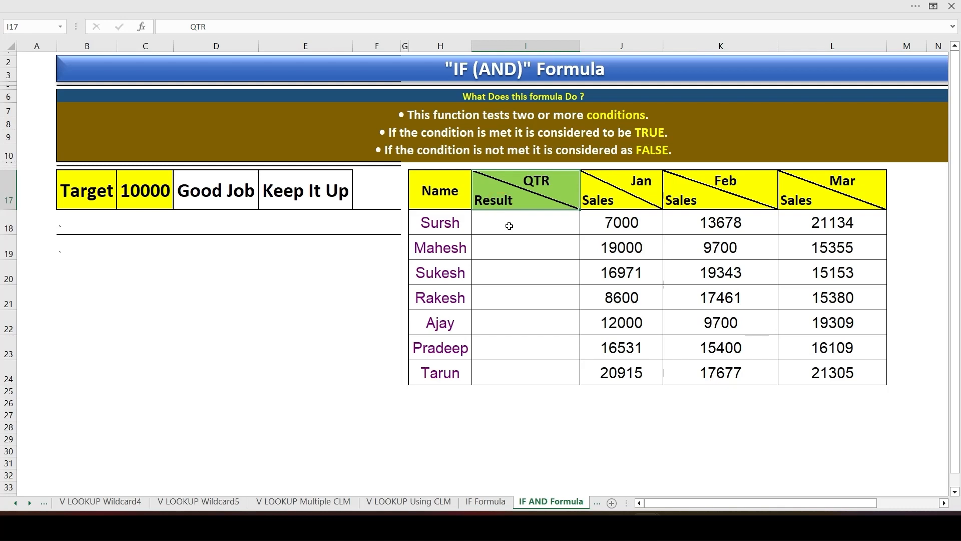
click(435, 228)
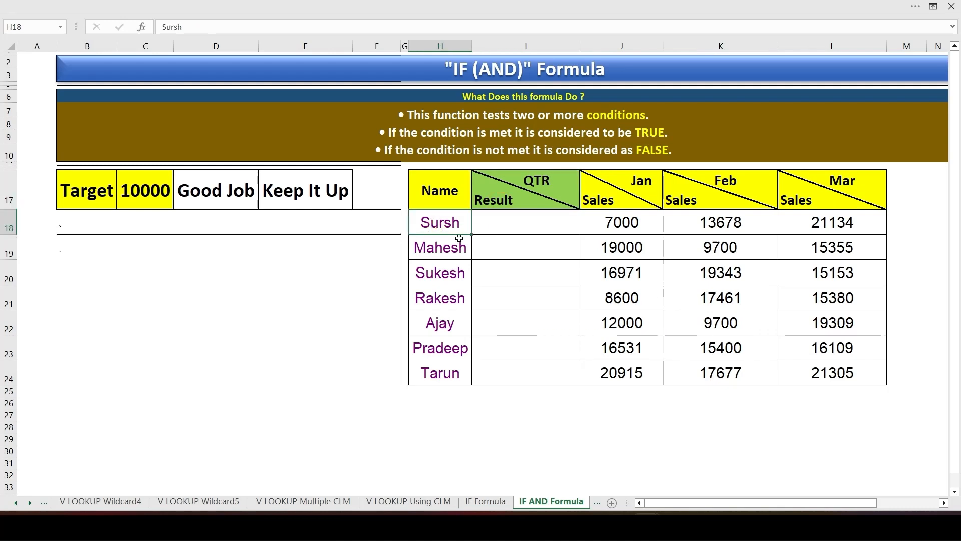
drag(623, 229, 795, 228)
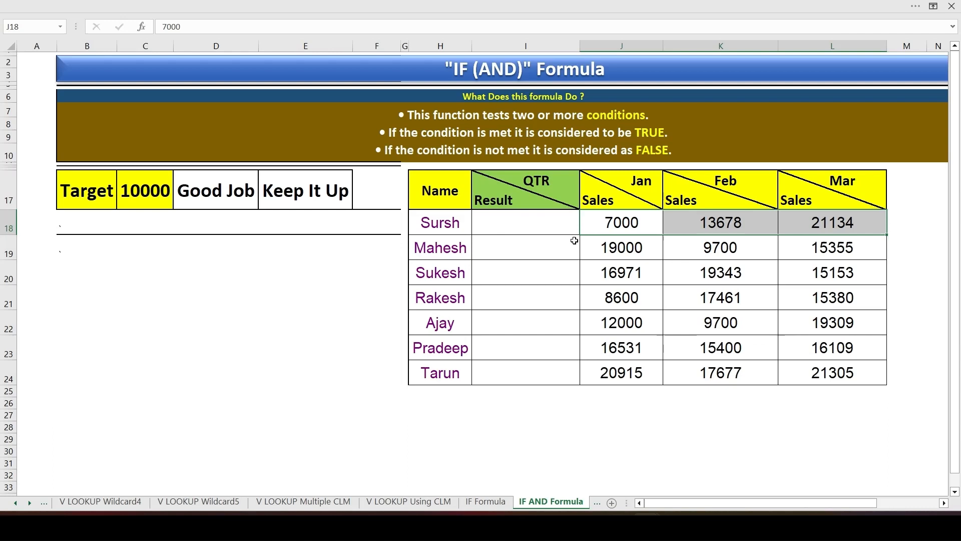
click(503, 230)
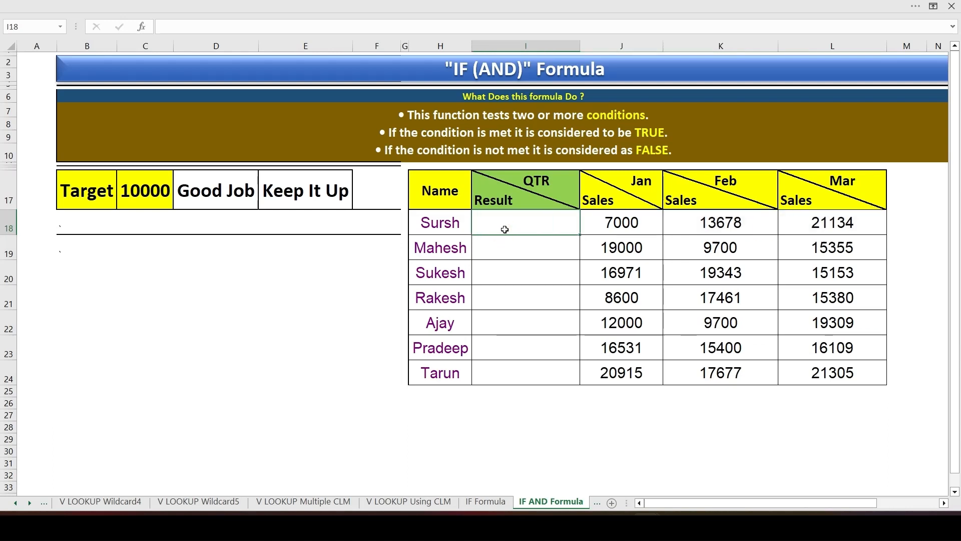
click(613, 254)
drag(613, 254, 811, 252)
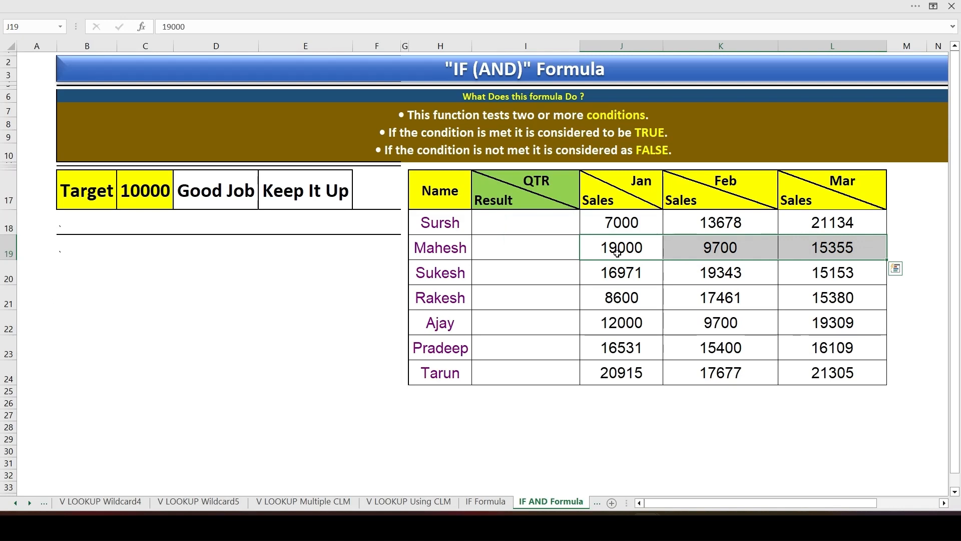
click(534, 227)
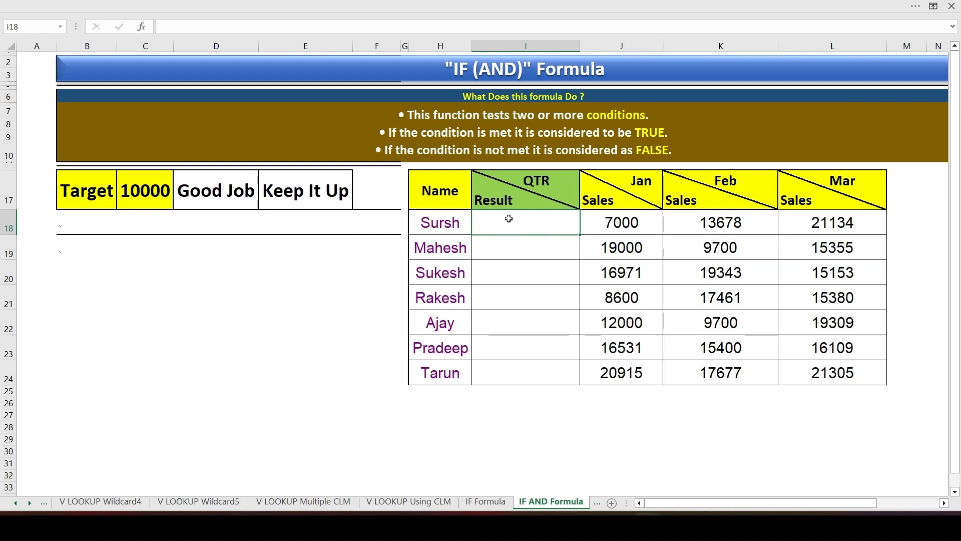
drag(442, 196, 449, 375)
click(613, 204)
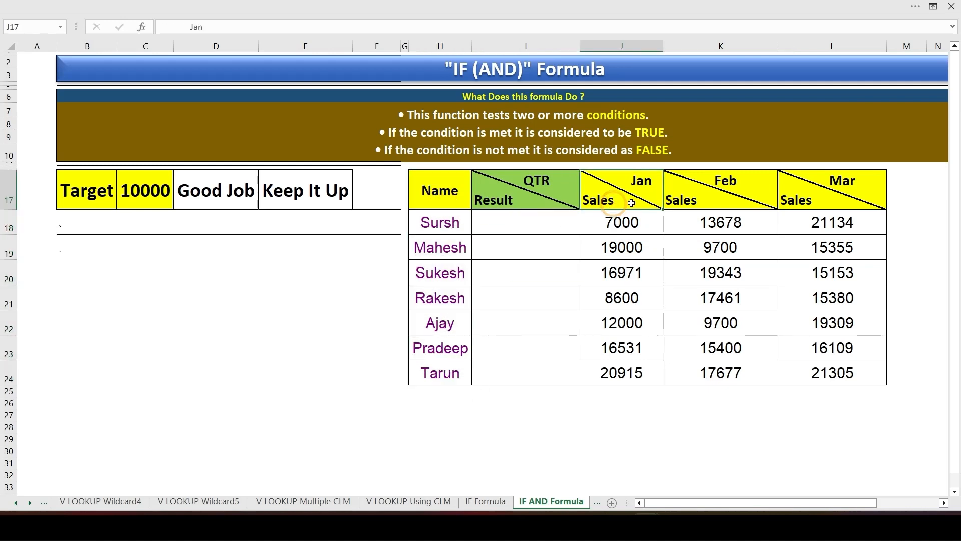
click(694, 201)
click(809, 198)
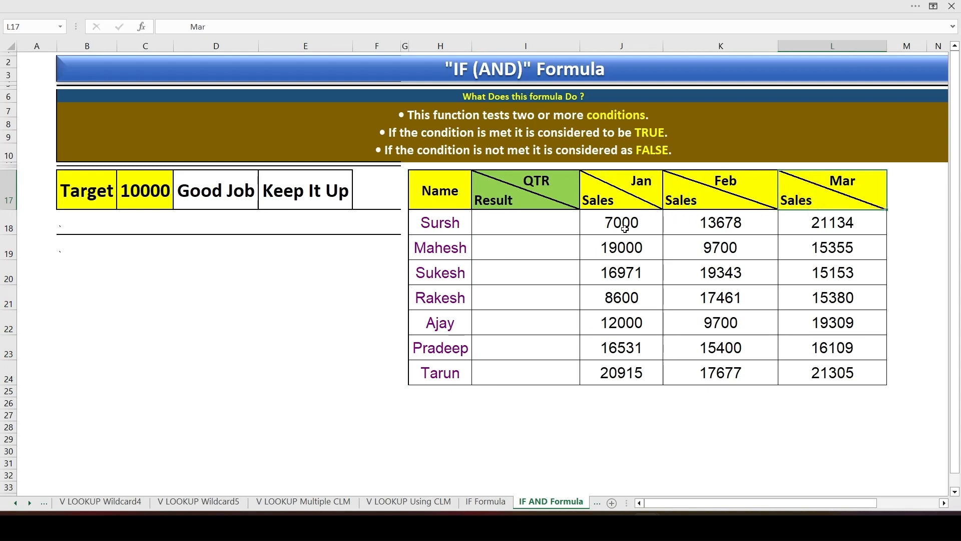
drag(625, 229, 798, 221)
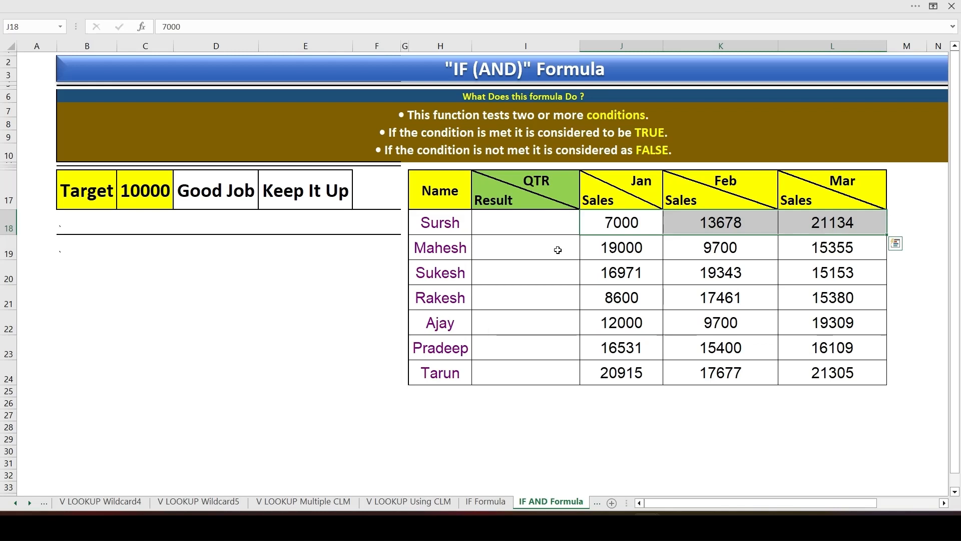
click(611, 227)
click(542, 227)
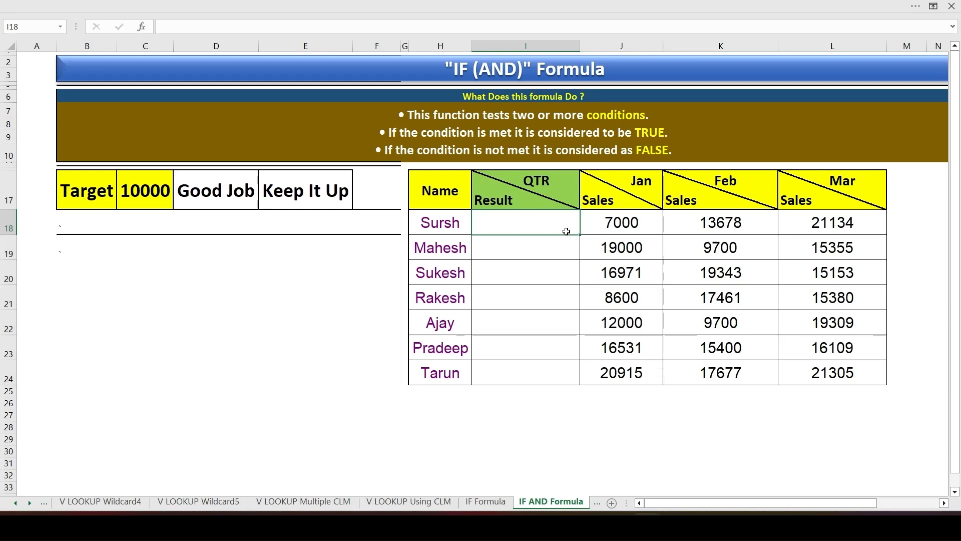
text(=)
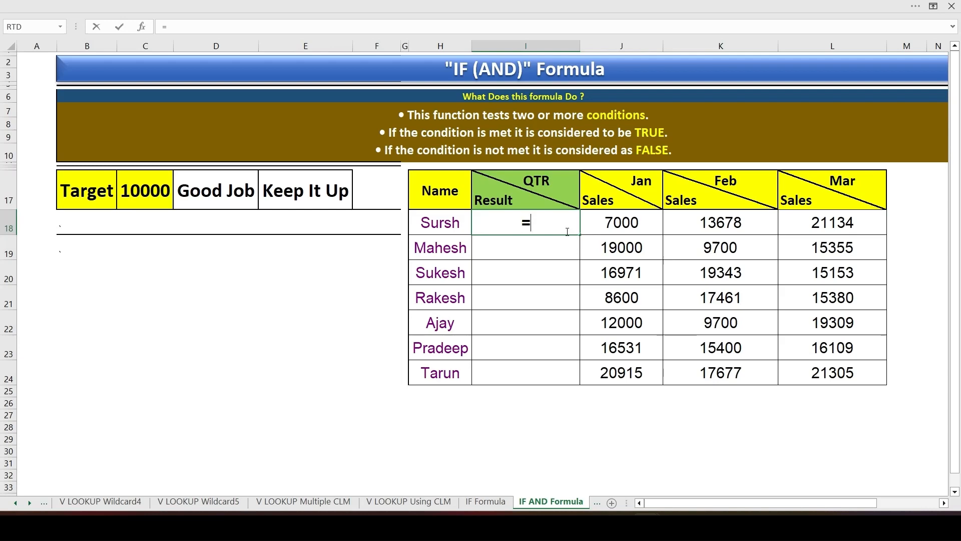
text(if)
key(Tab)
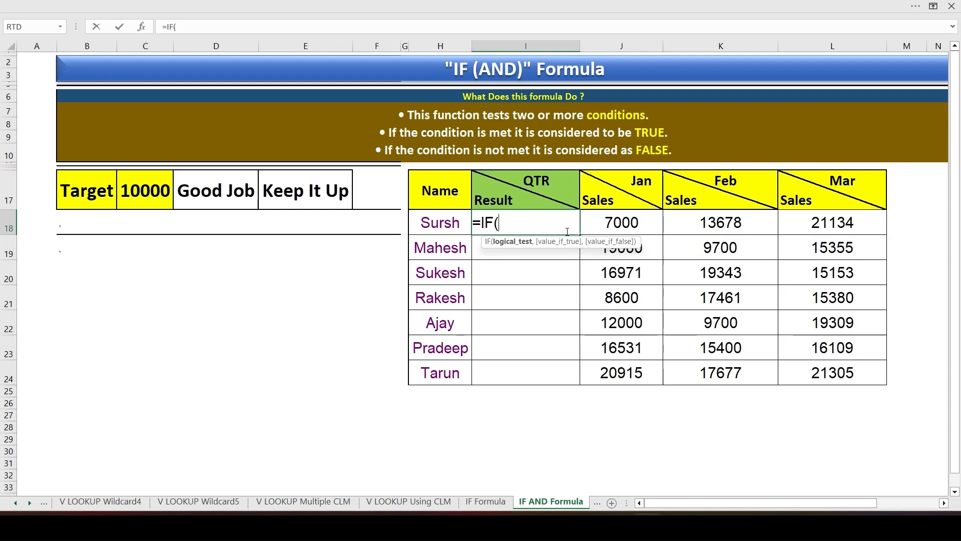
text(an)
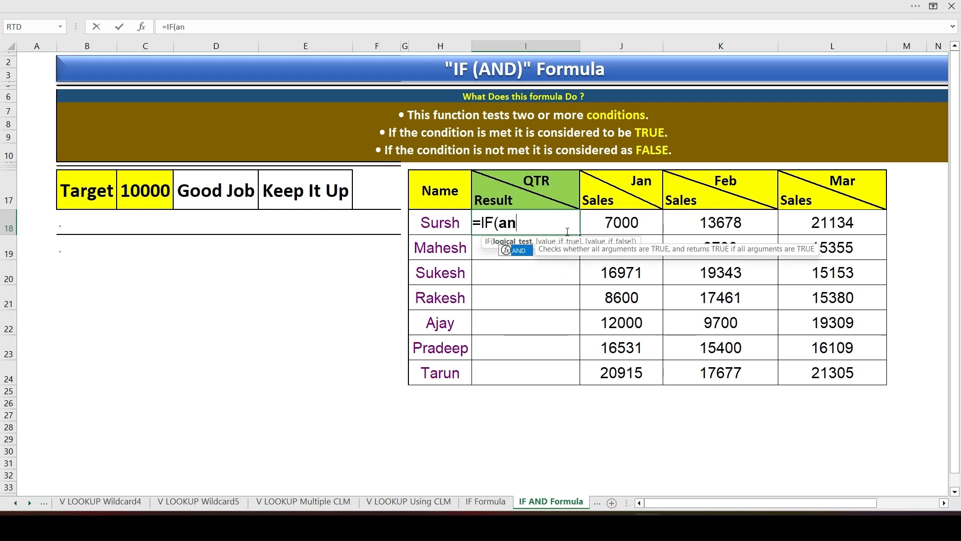
text(d)
key(Tab)
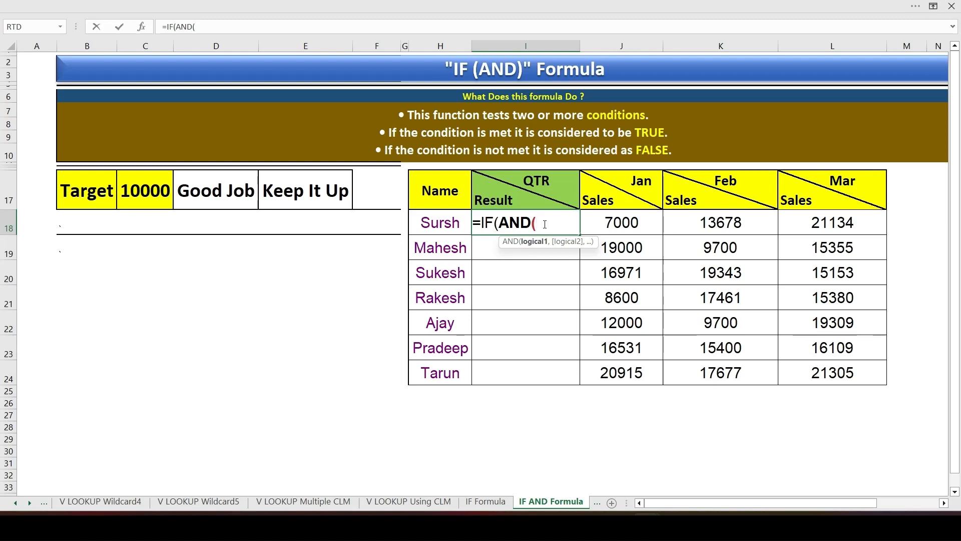
key(ctrl+shift+a)
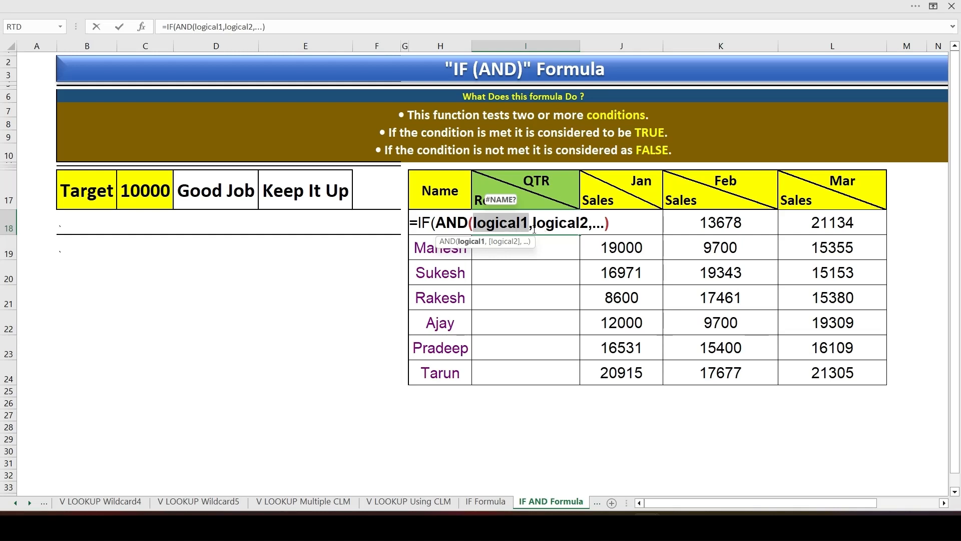
key(Escape)
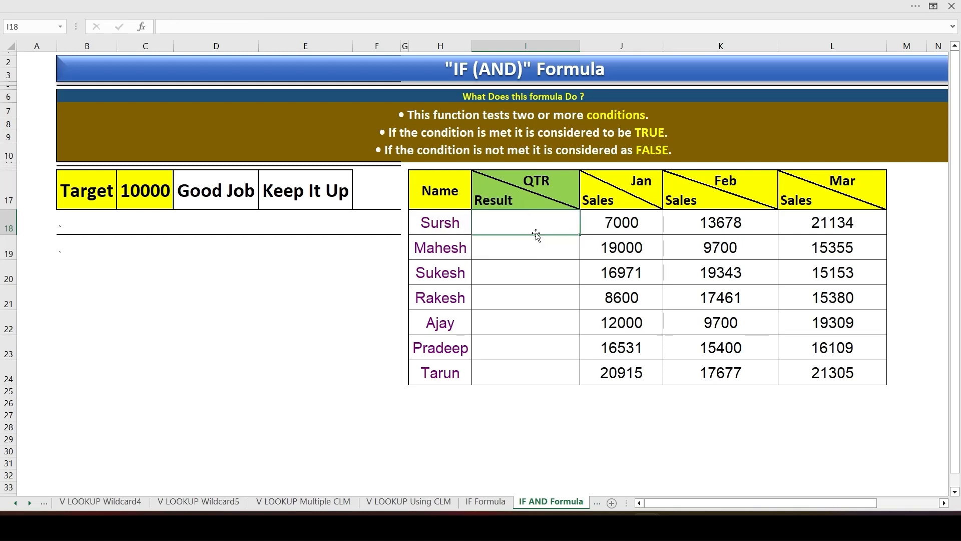
Start an IF formula with a nested AND function in cell I18, using J18>=10000 as the first condition.
text(=if)
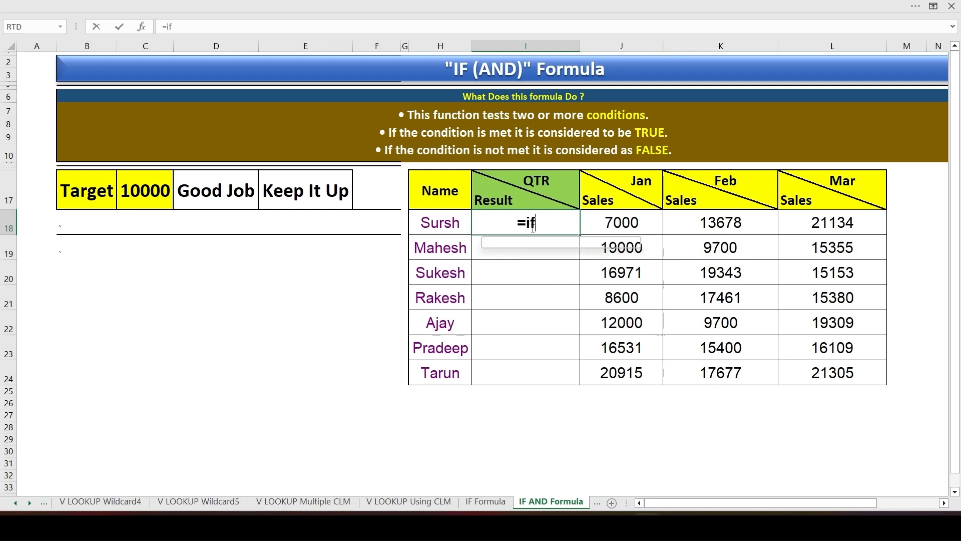
key(Tab)
text(and)
key(Tab)
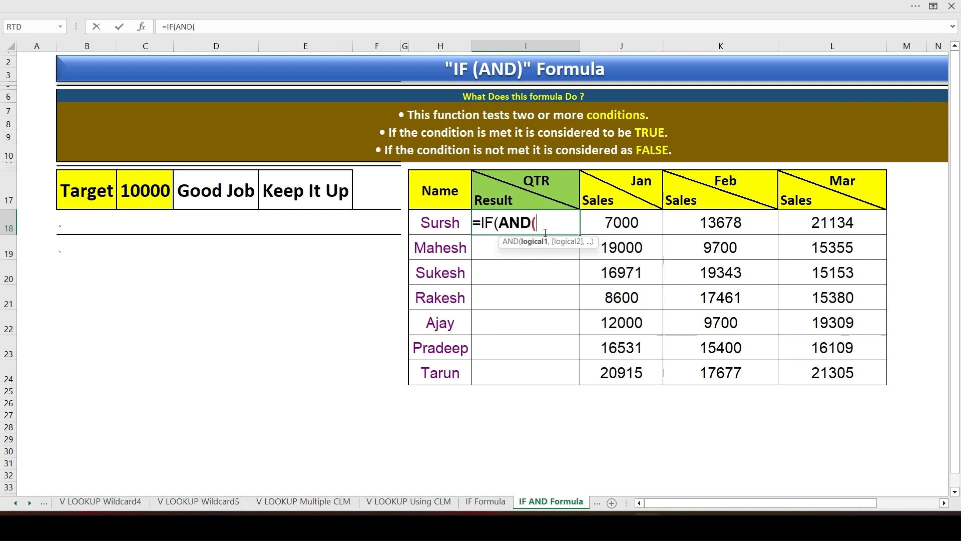
click(619, 224)
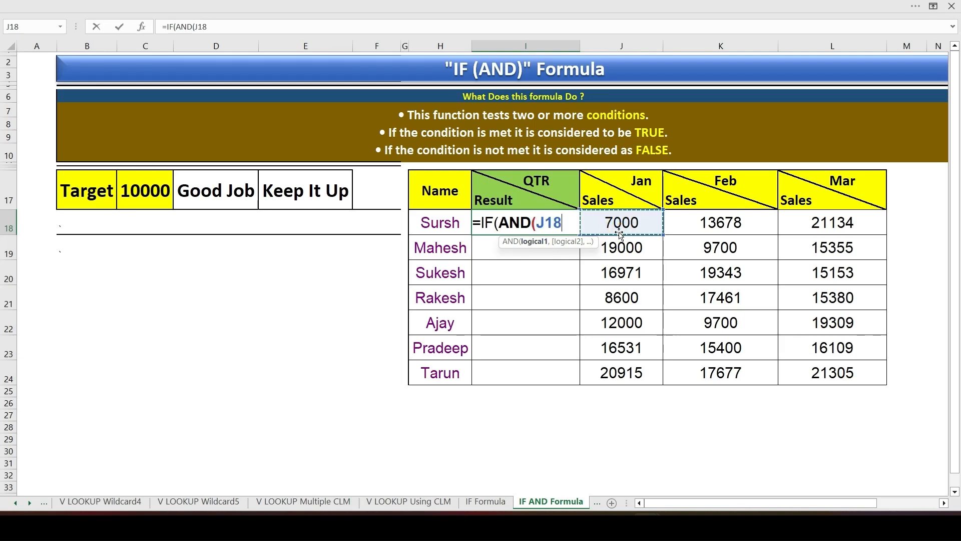
text(>=)
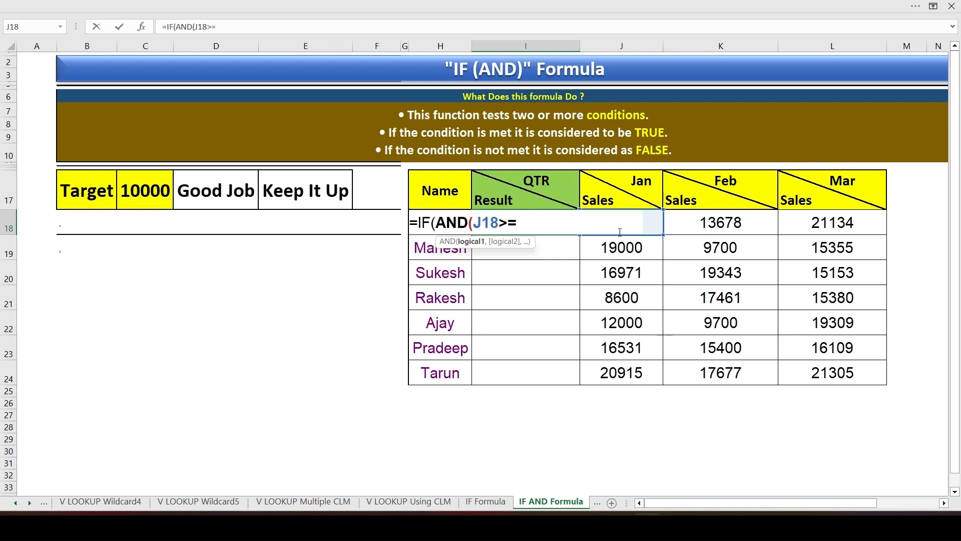
text(10000)
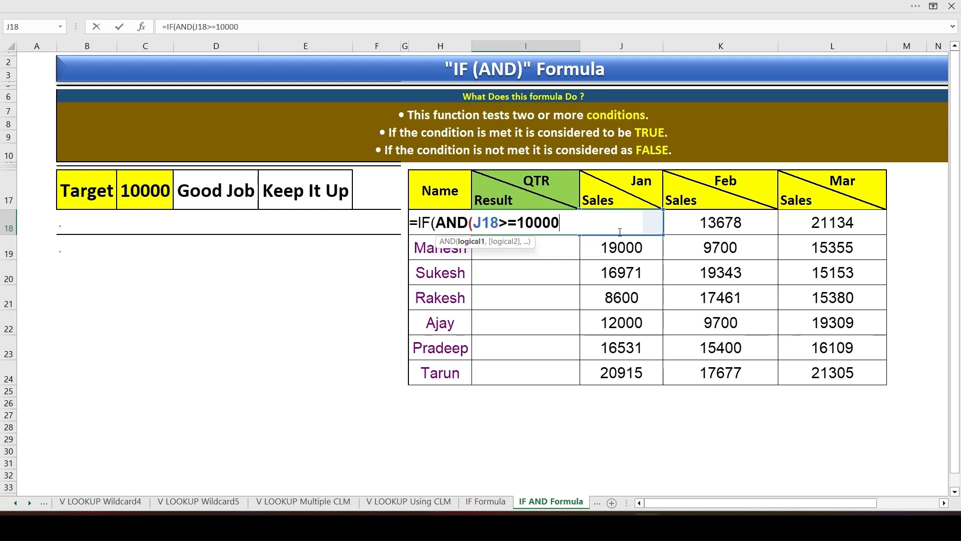
text(,)
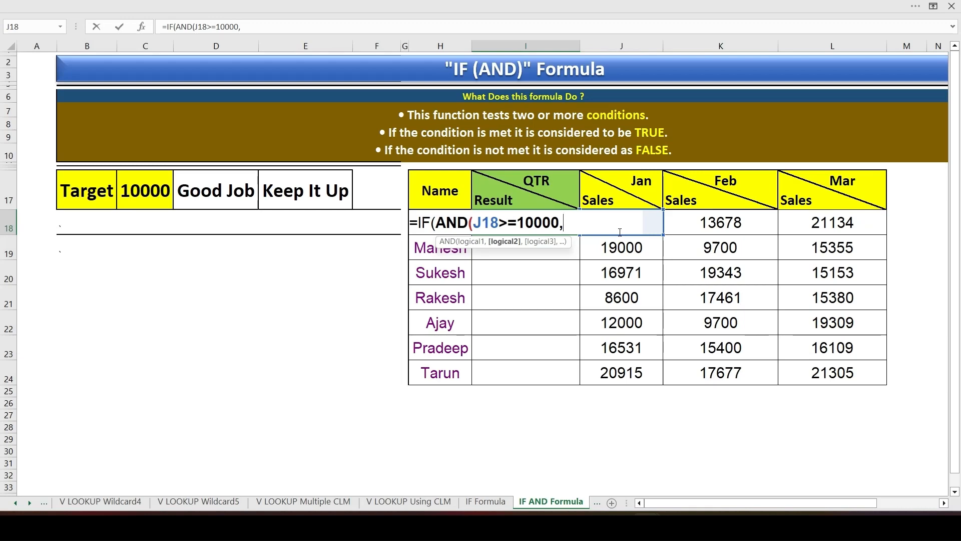
Add K18>=10000 and L18>=10000 as the second and third conditions and close the AND function.
click(708, 221)
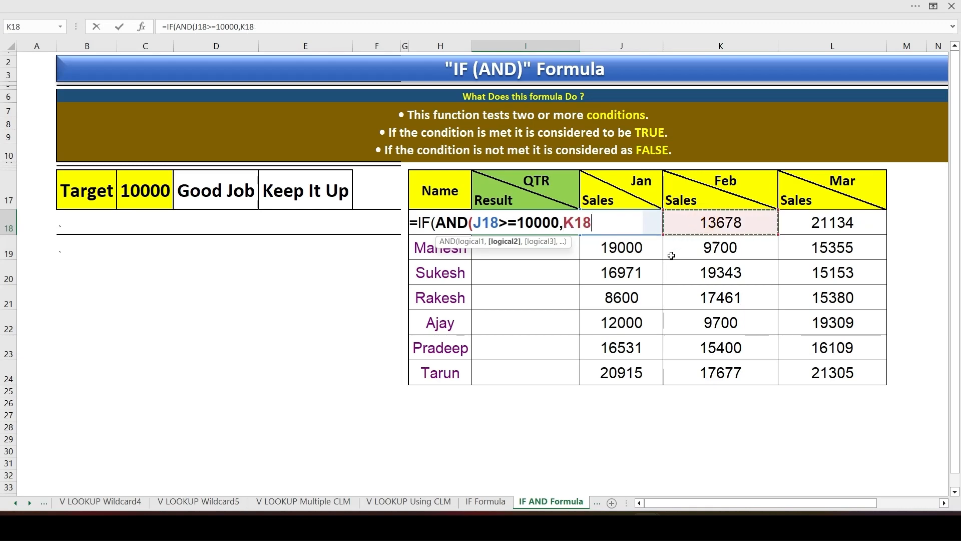
text(>=1000)
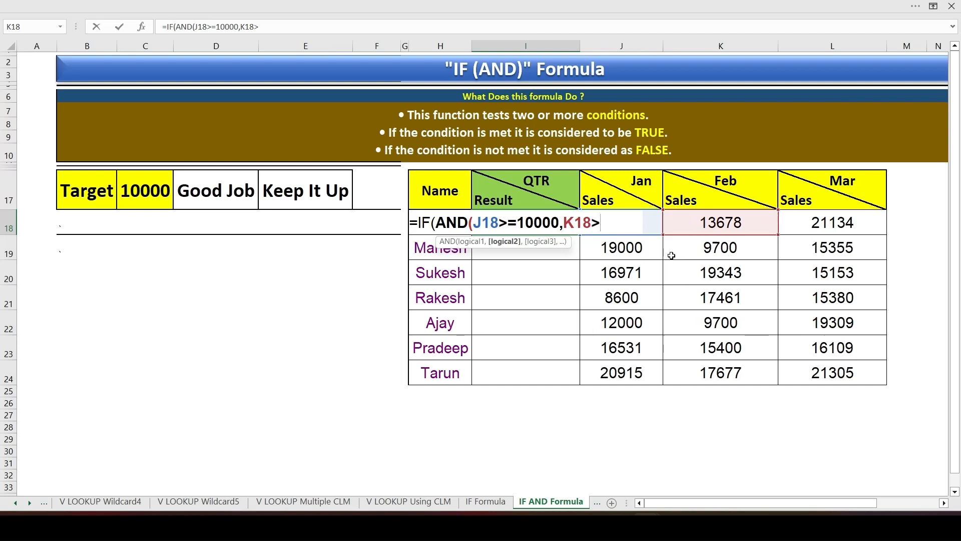
text(0)
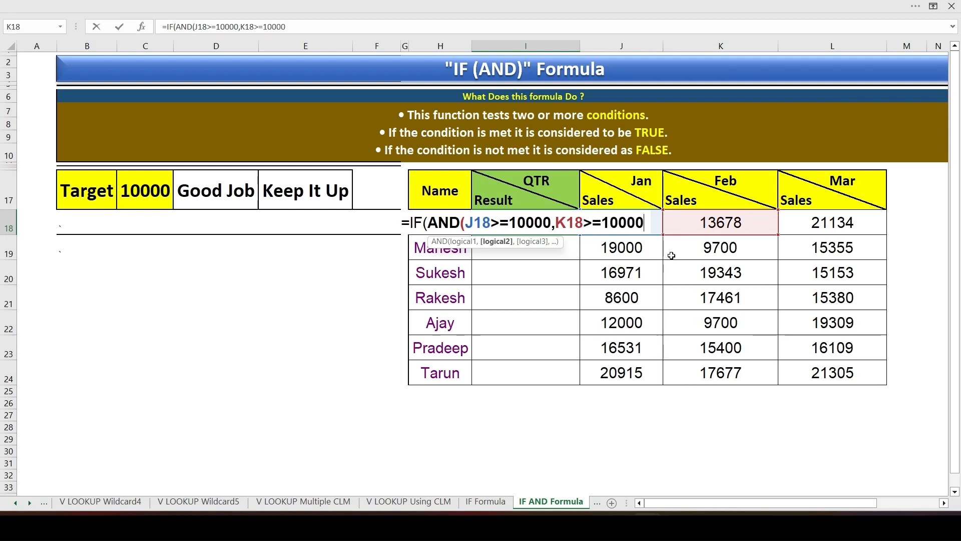
text(,)
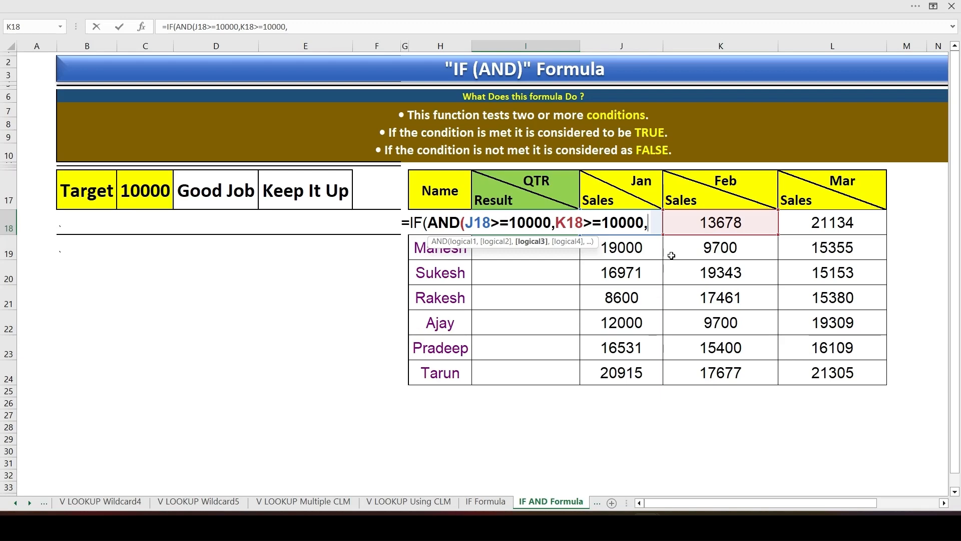
click(824, 224)
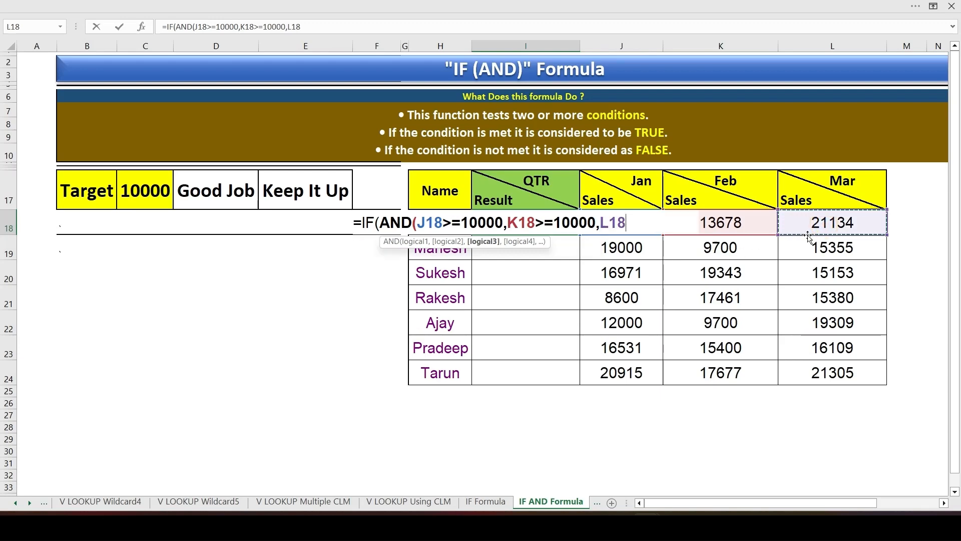
text(>=1)
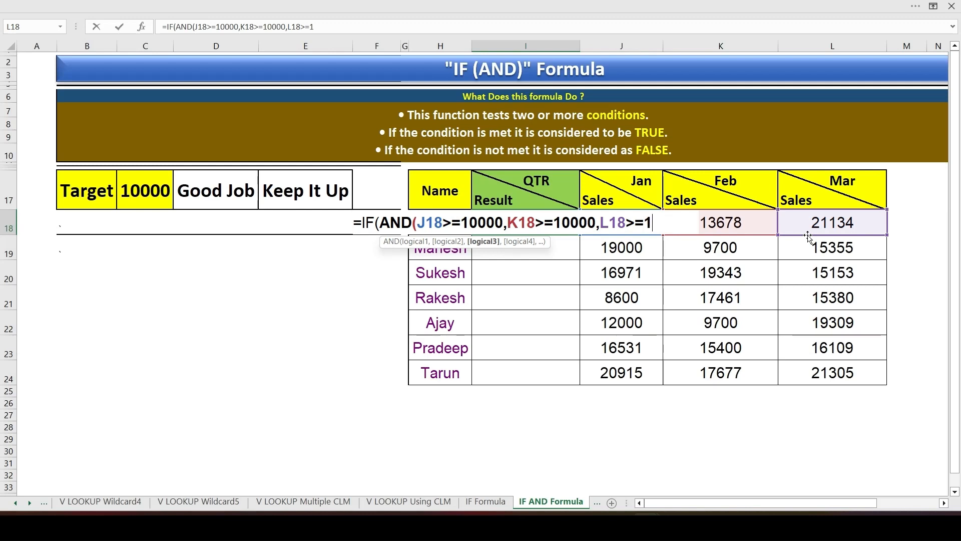
text(0000)
text())
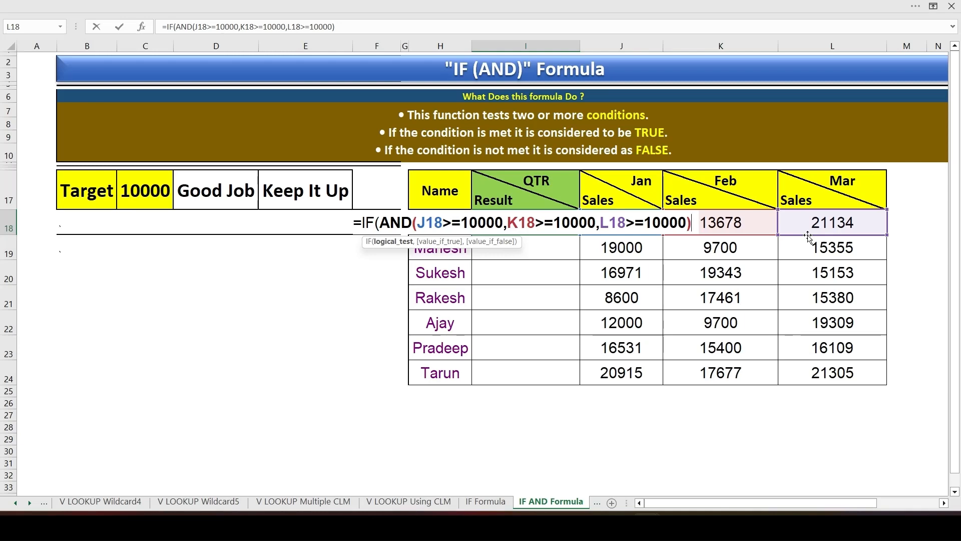
Enter "Good Job" as the value-if-true argument of the IF formula in I18, followed by the argument separator.
text(,)
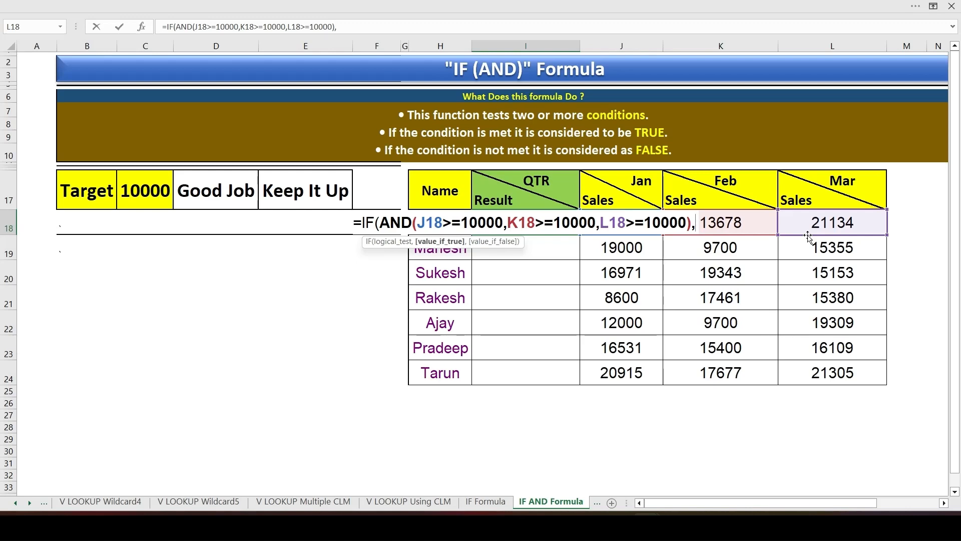
text("good)
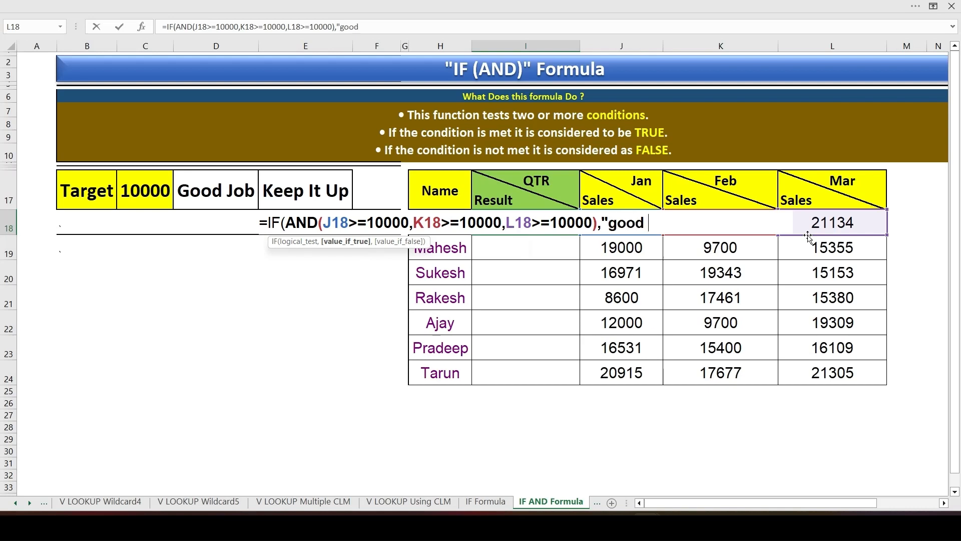
key(BackSpace)
key(BackSpace)
key(BackSpace)
key(Left)
key(Delete)
text(Good Job)
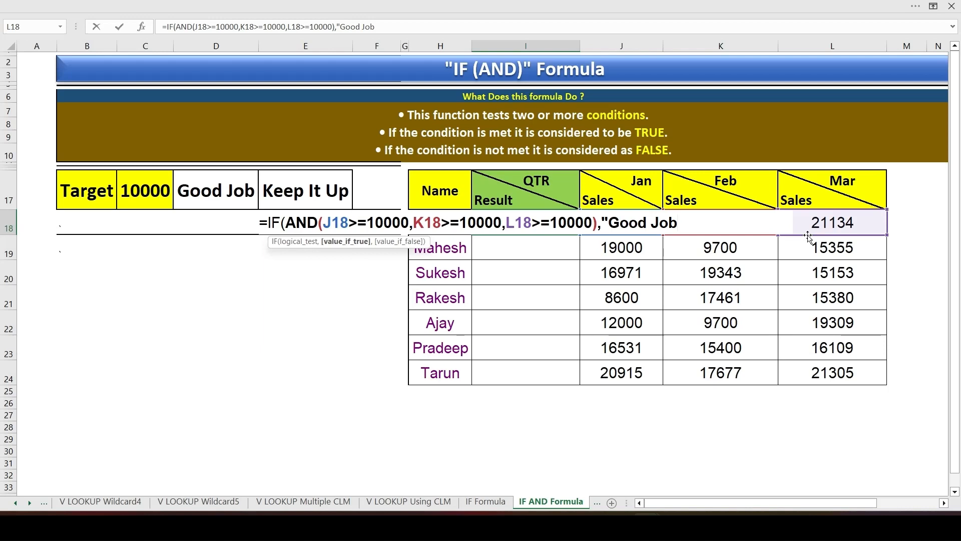
text(",)
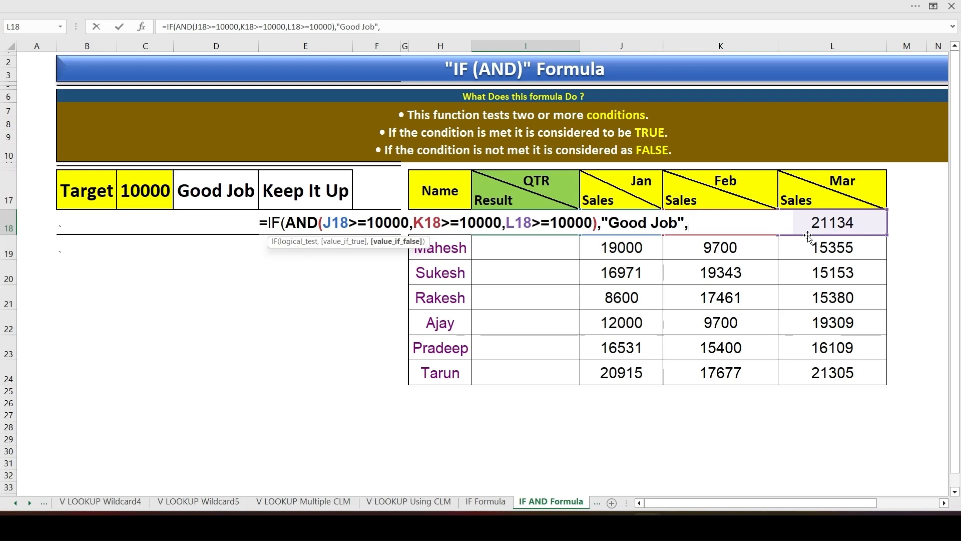
Enter "Keep It Up" as the value-if-false argument, close the IF function and commit the formula in I18.
text("Keep Iyt)
key(BackSpace)
key(BackSpace)
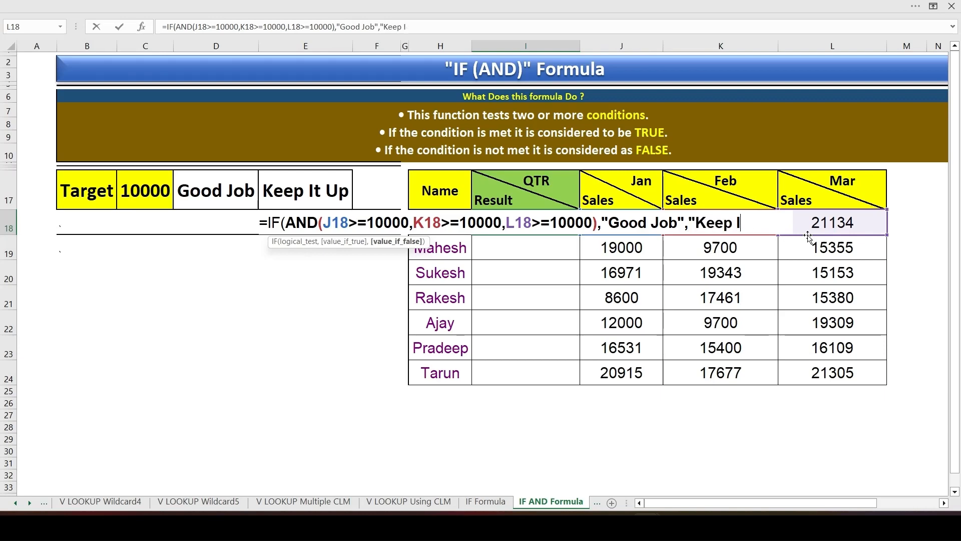
text(t Up")
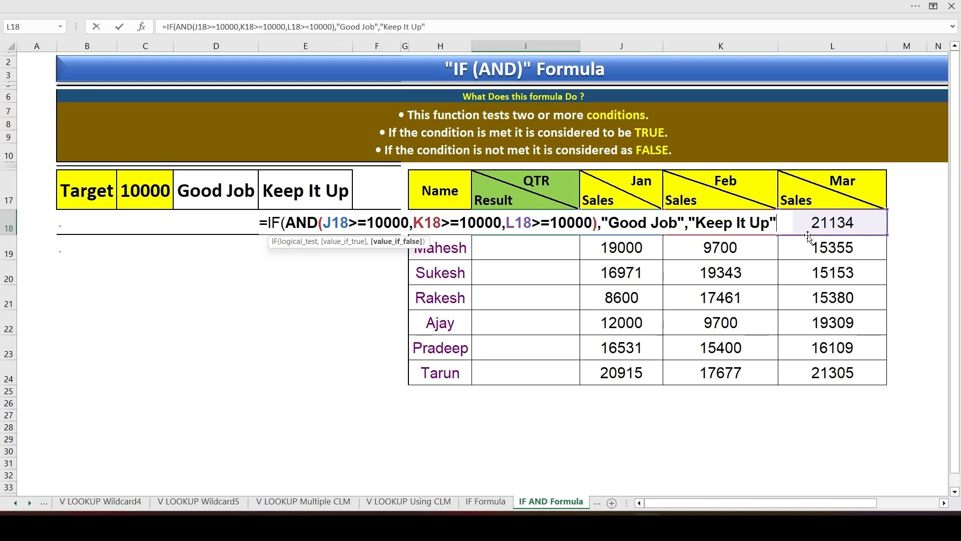
text())
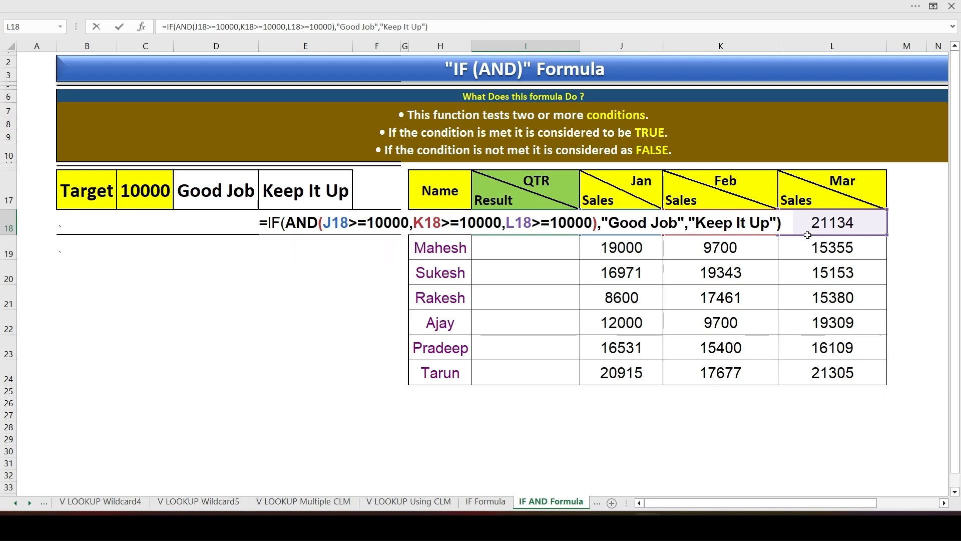
key(ctrl+Return)
Copy the IF(AND) formula from I18 through the rest of the QTR Result column to I24.
key(ctrl+c)
key(shift+Down)
key(shift+Down)
key(shift+Down)
key(shift+Down)
key(shift+Down)
key(shift+Down)
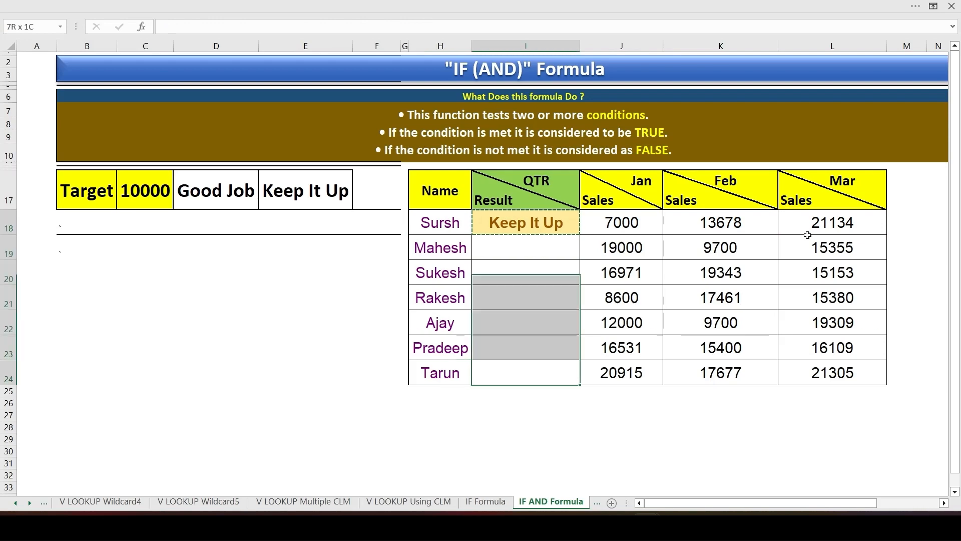
key(ctrl+alt+v)
key(Return)
key(Up)
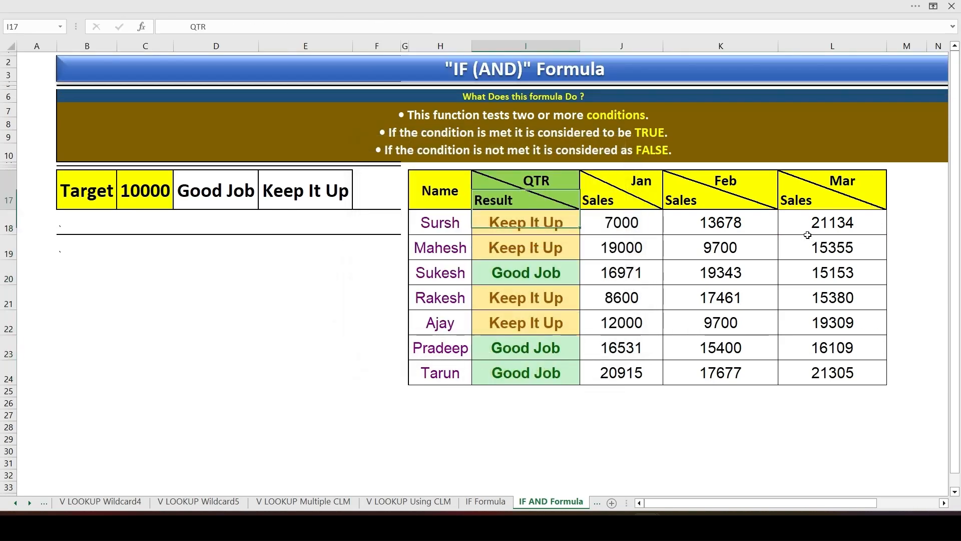
Compare the QTR Result ratings in rows 18 and 19 with their Jan, Feb and Mar sales.
key(Down)
key(Left)
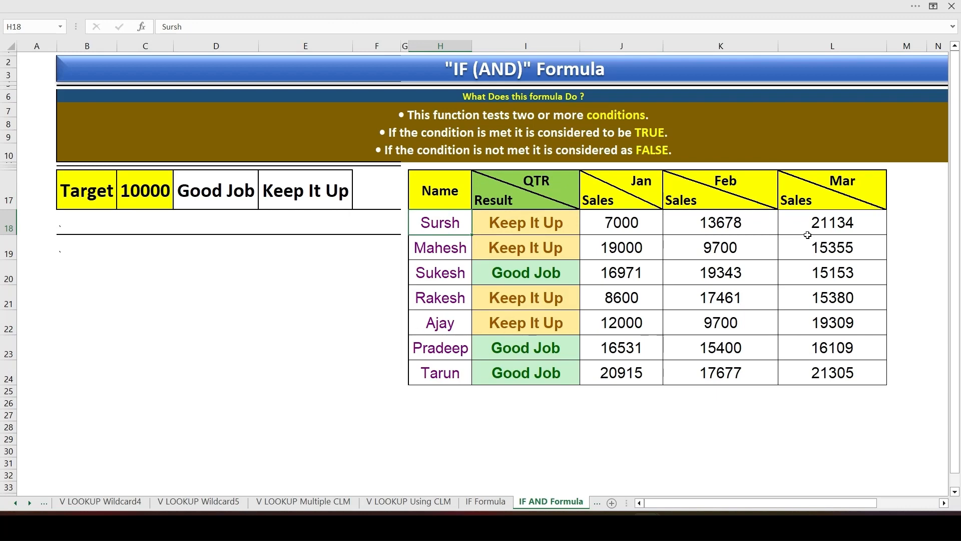
click(705, 223)
ctrl+click(827, 226)
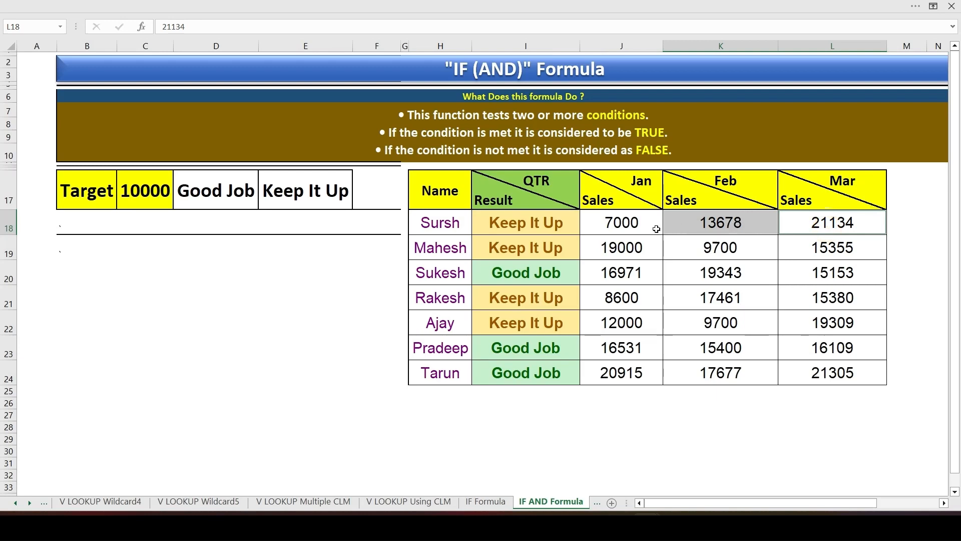
click(630, 224)
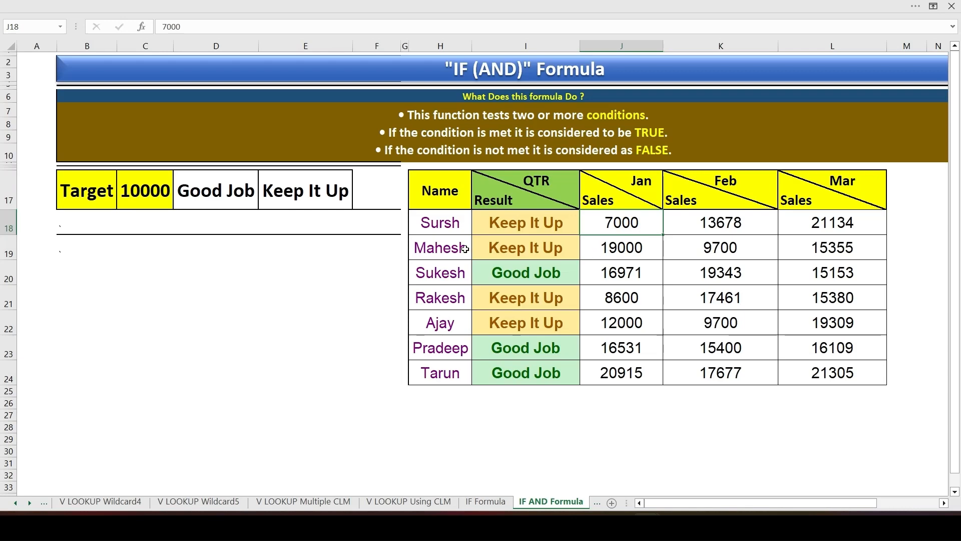
click(624, 243)
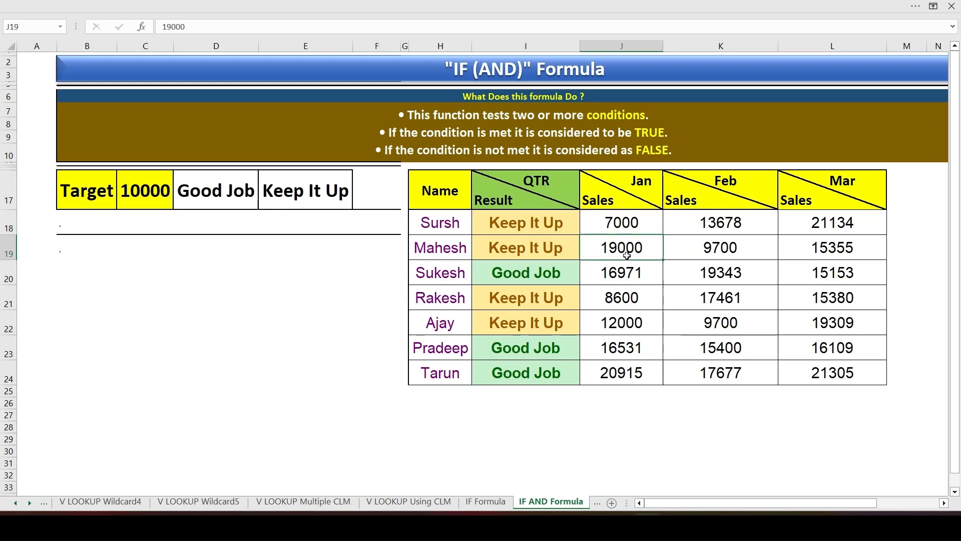
ctrl+click(814, 253)
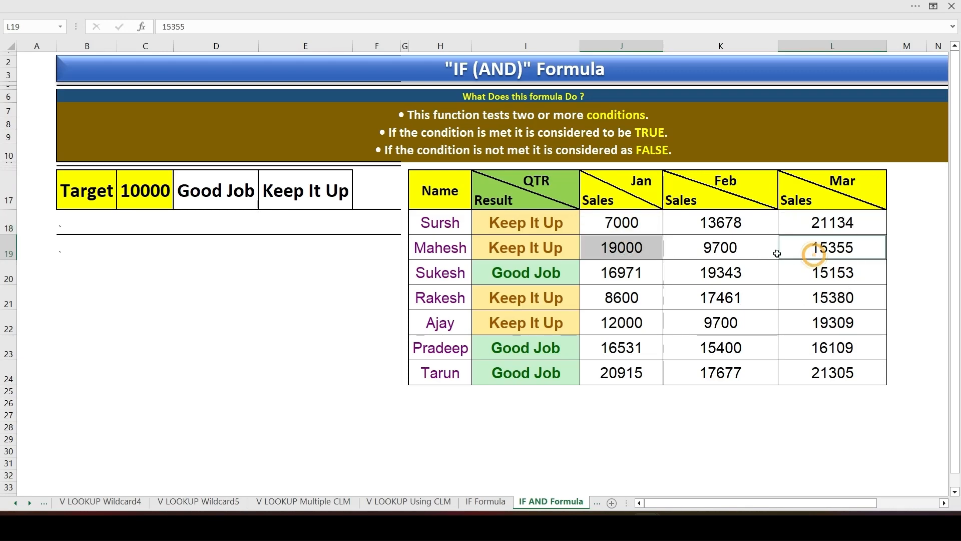
click(696, 249)
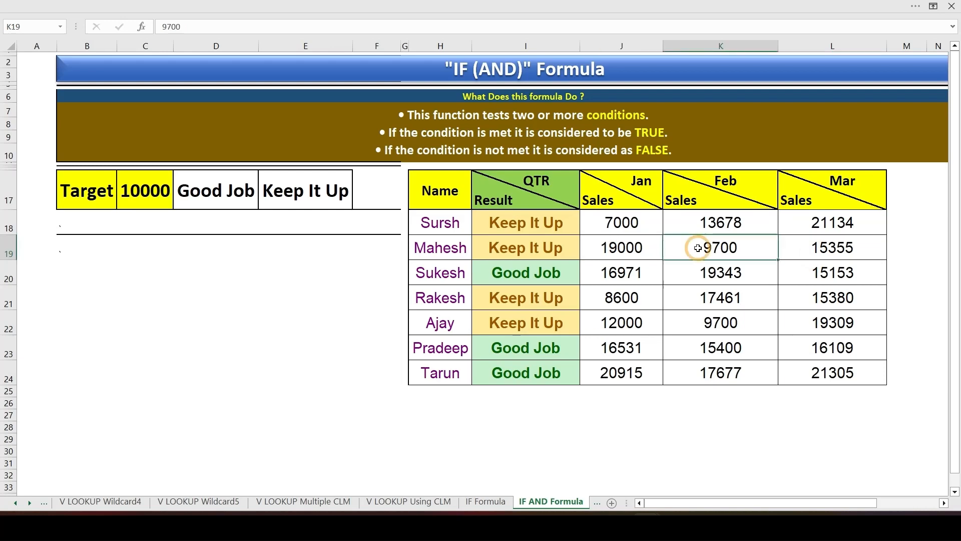
Check the Jan, Feb and Mar sales in rows 20, 23 and 24 against their QTR Result ratings.
click(441, 267)
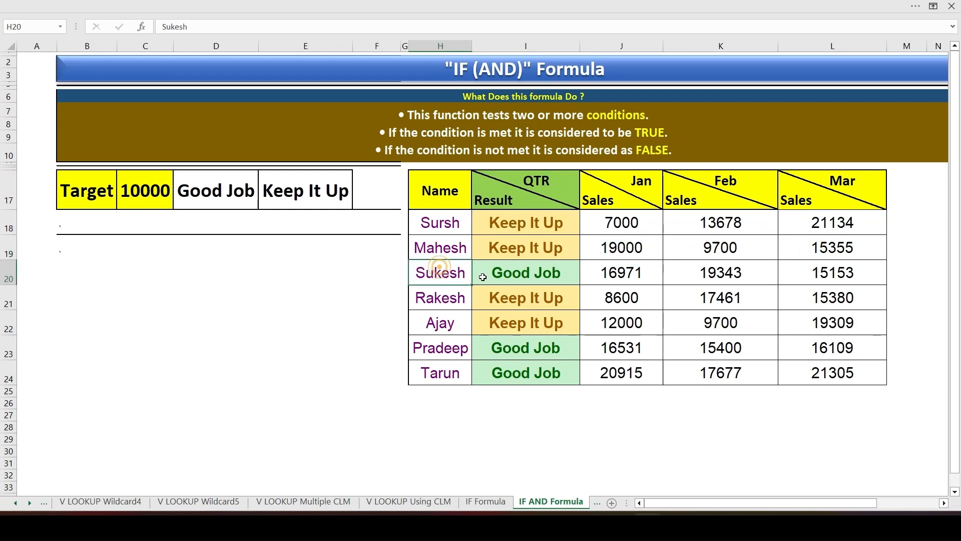
drag(619, 275, 811, 276)
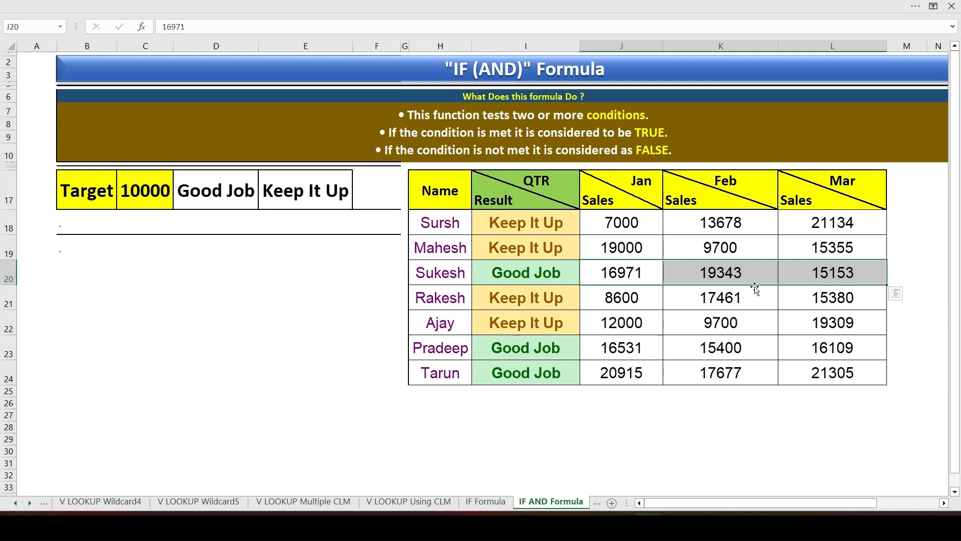
click(615, 280)
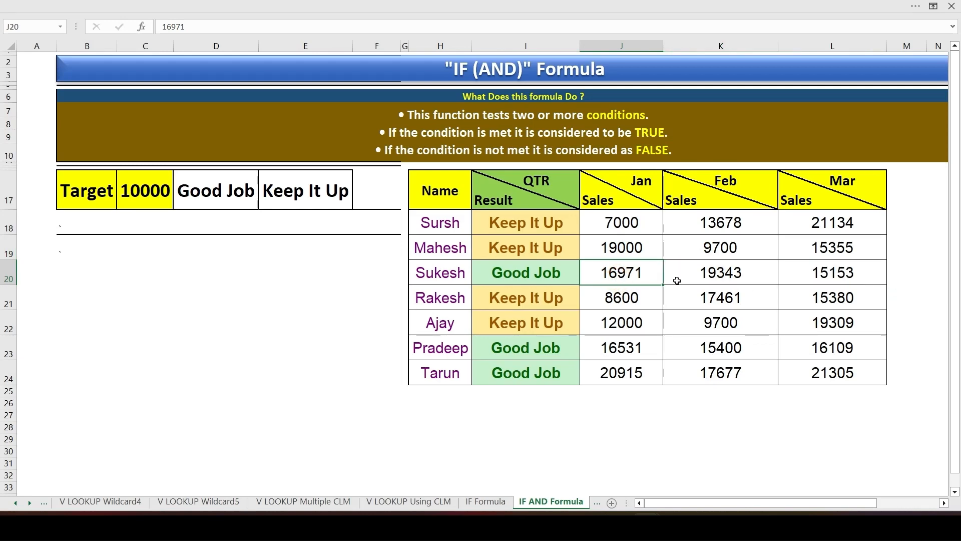
click(696, 276)
click(822, 278)
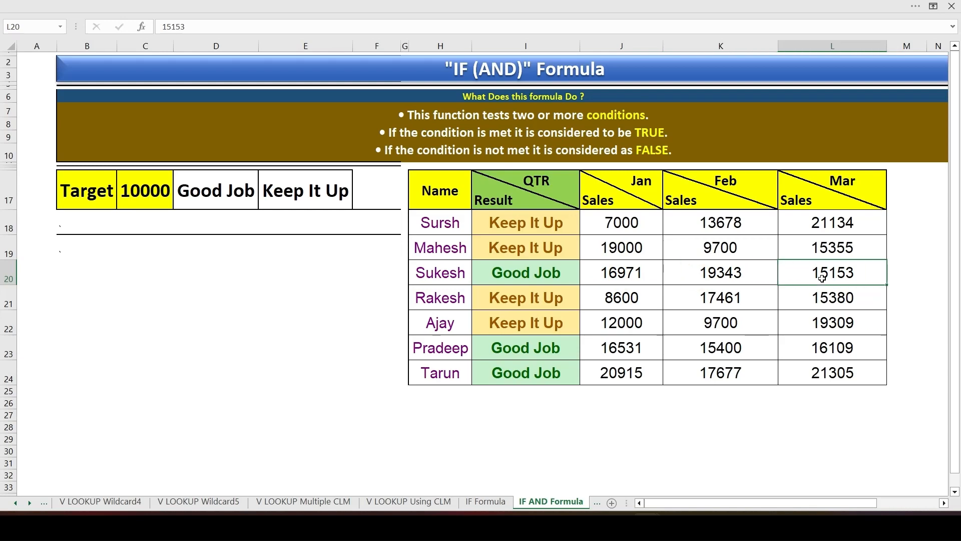
click(443, 352)
click(443, 373)
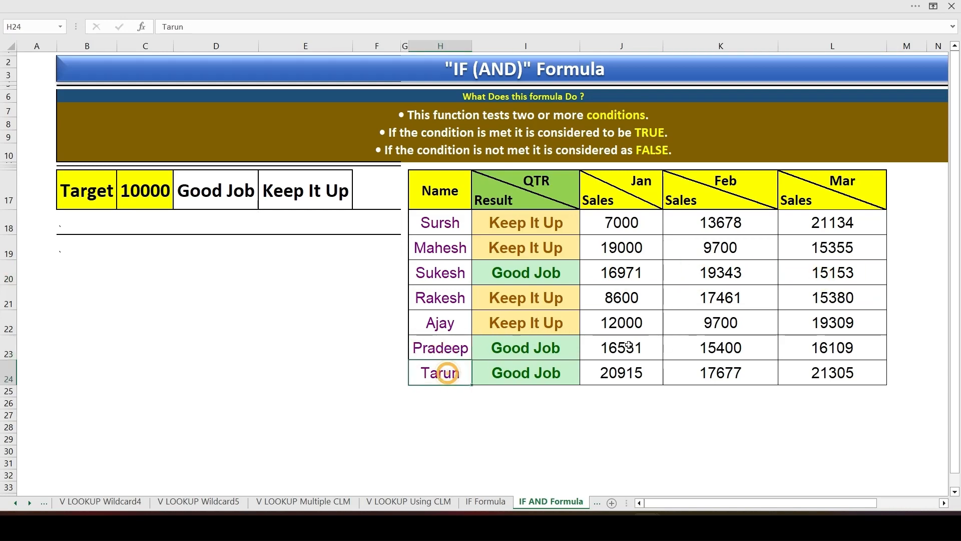
click(652, 354)
drag(653, 354, 854, 369)
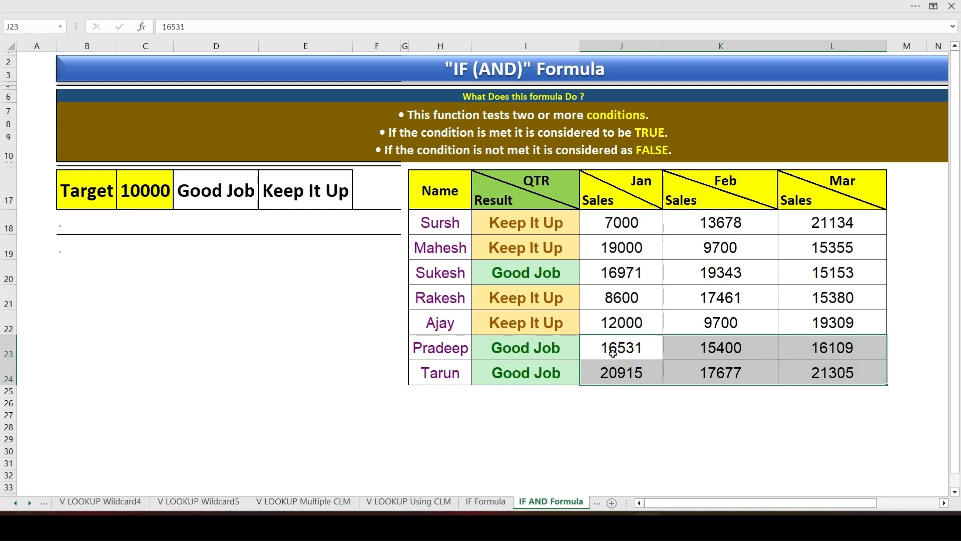
click(612, 352)
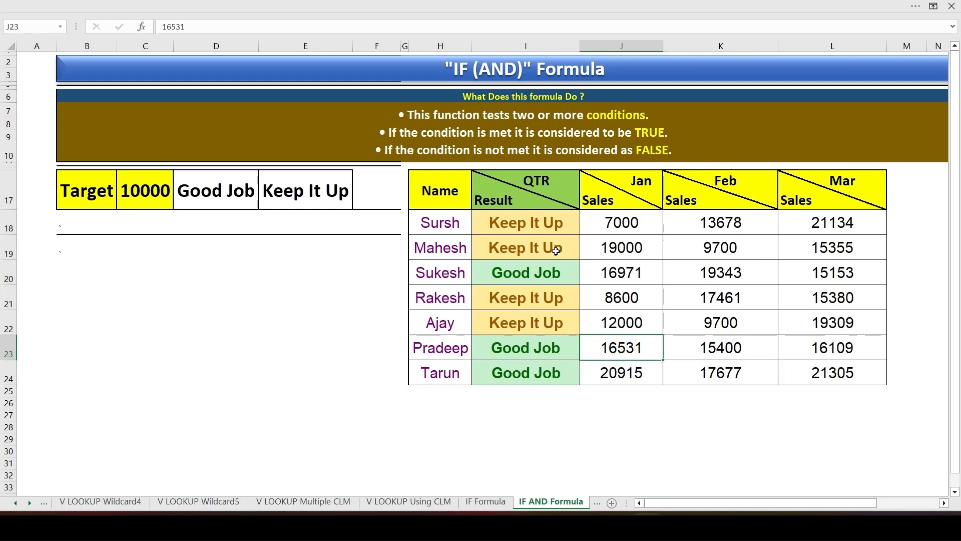
Review the formula in I18 and clear the formulas from the QTR Result cells I18:I24.
click(525, 225)
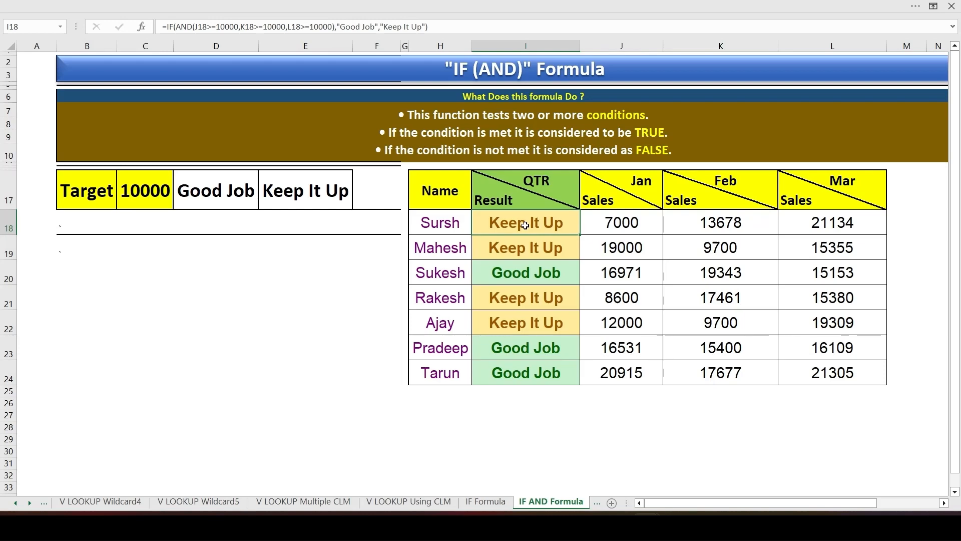
double_click(525, 226)
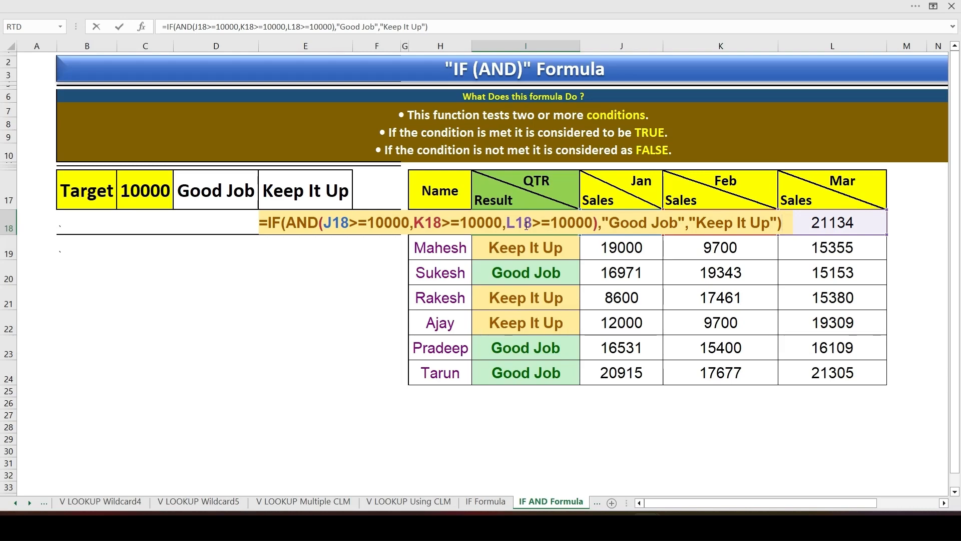
key(Escape)
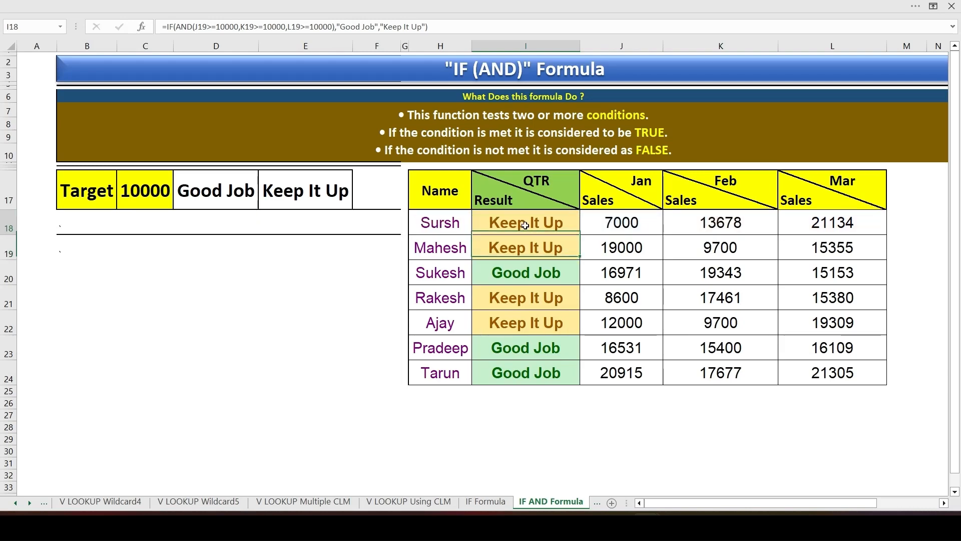
key(ctrl+shift+Down)
key(Delete)
Start a new IF formula in I18 with a nested AND function as its logical test.
double_click(525, 224)
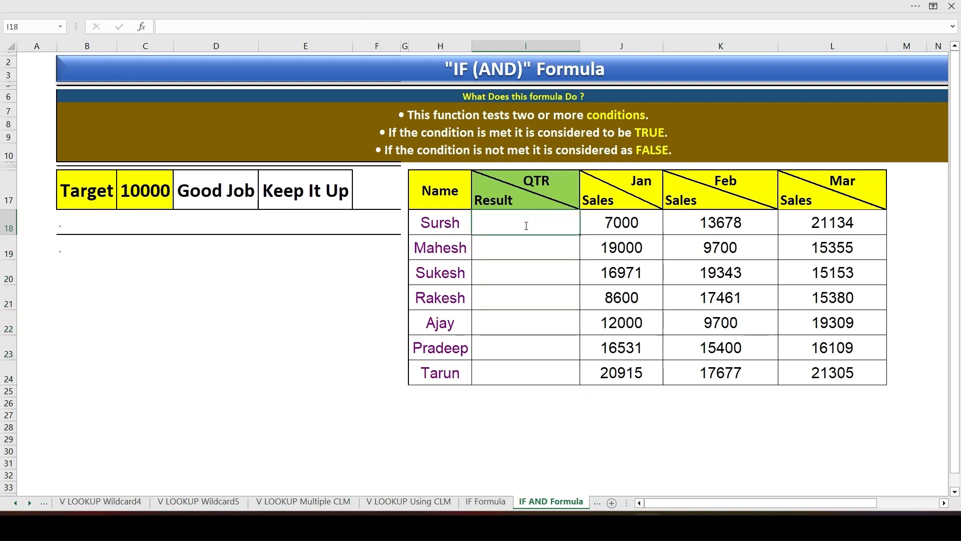
text(=if)
key(Tab)
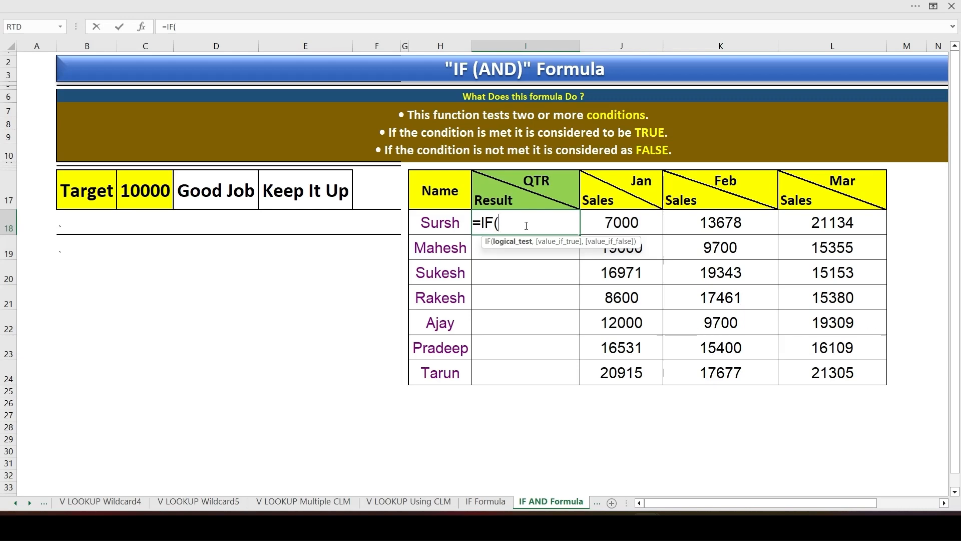
text(if)
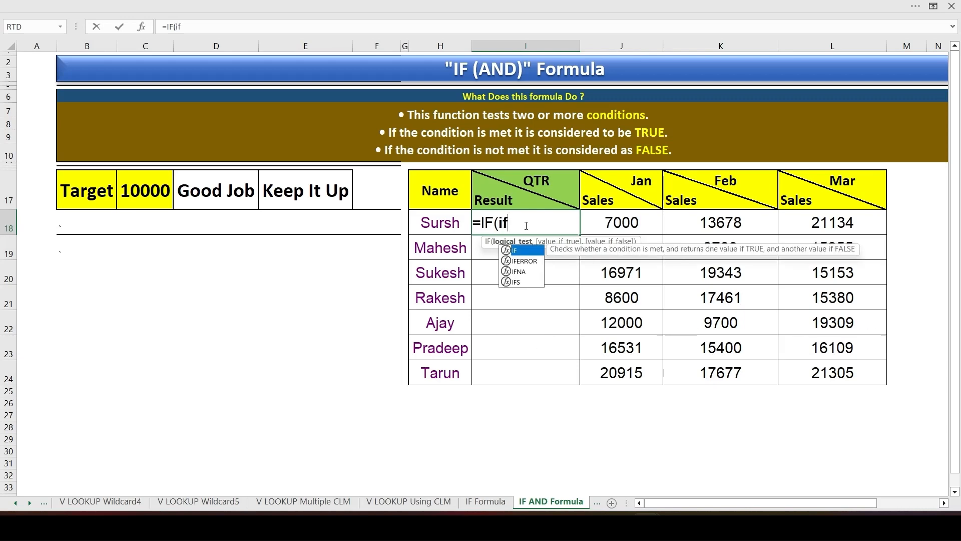
key(BackSpace)
key(BackSpace)
text(and()
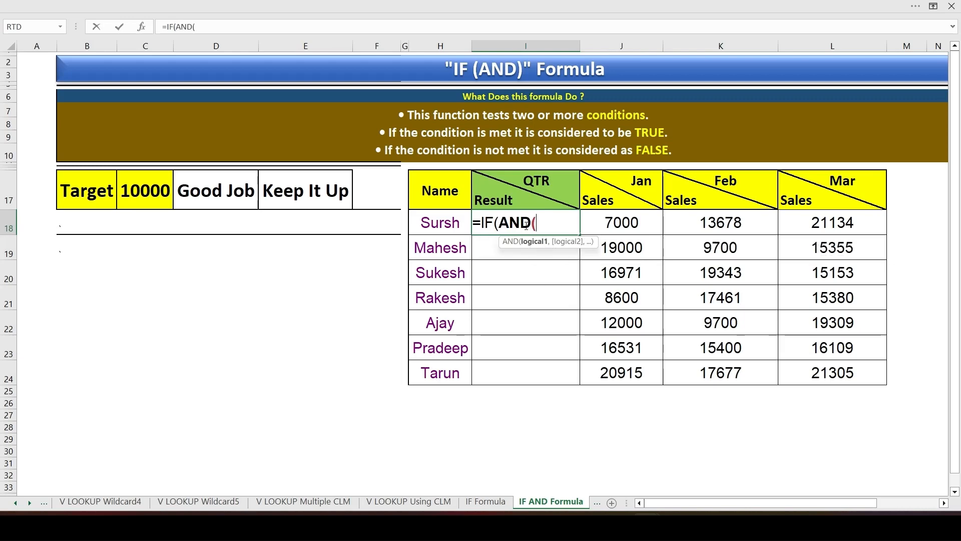
Enter J18>=$C$17 as the first AND condition, with an absolute reference to the target cell.
click(611, 230)
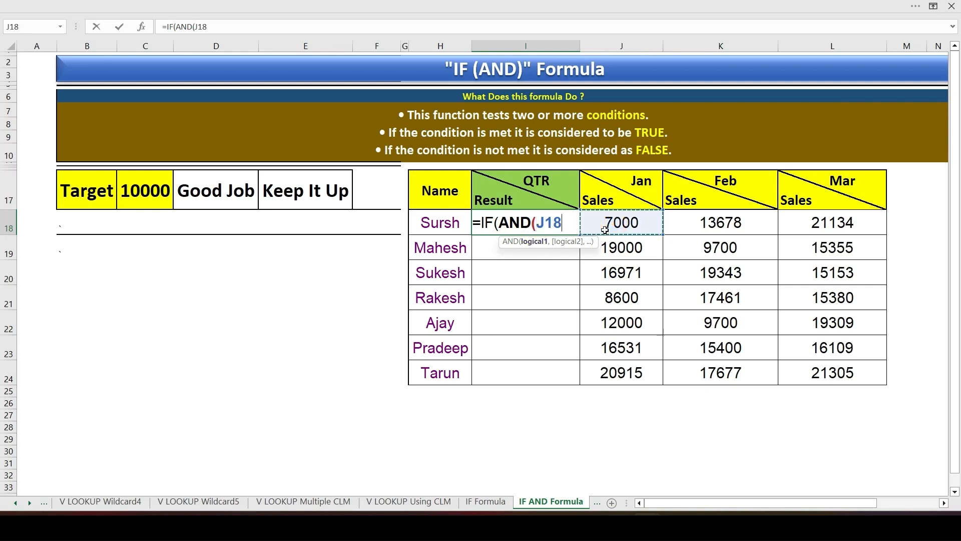
text(>=)
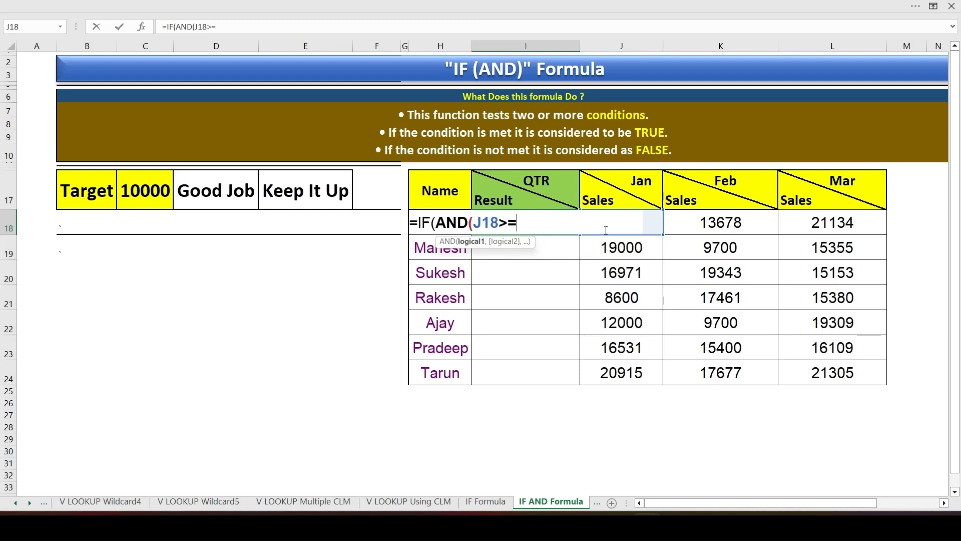
click(134, 180)
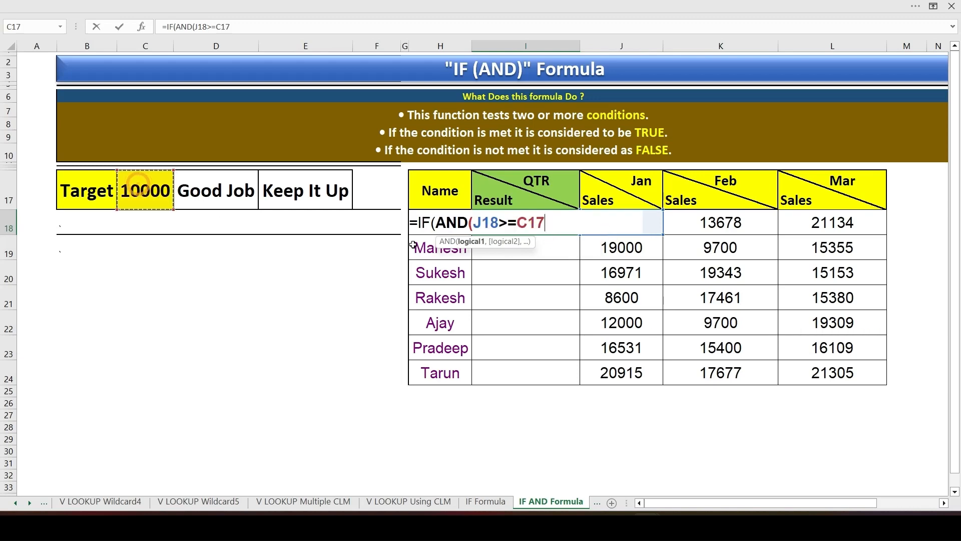
key(F4)
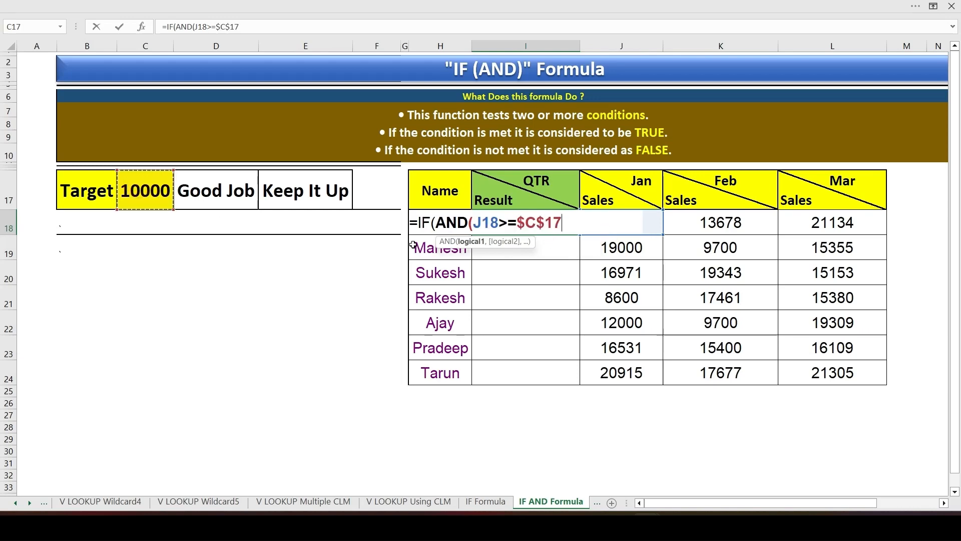
text(,)
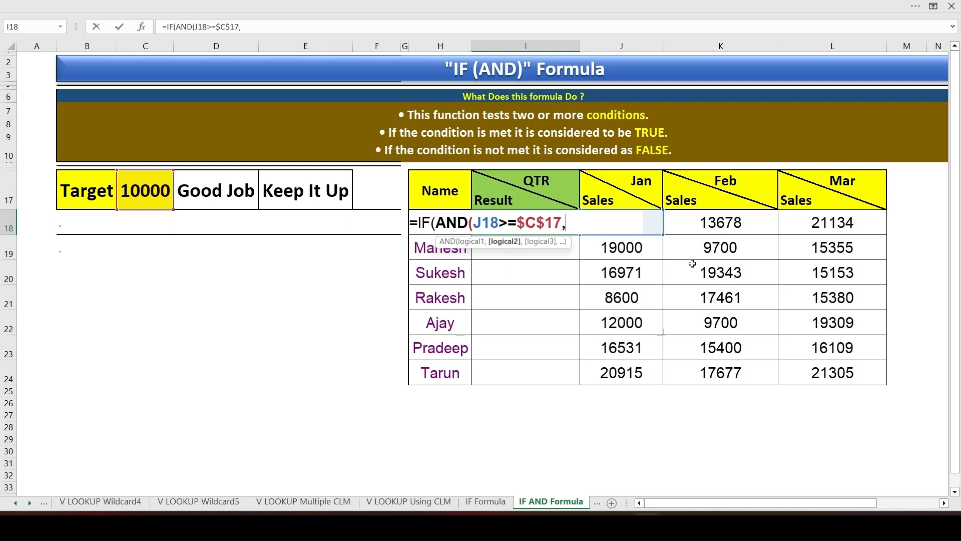
Enter K18>=$C$17 as the second AND condition, with an absolute reference to the target cell.
click(722, 231)
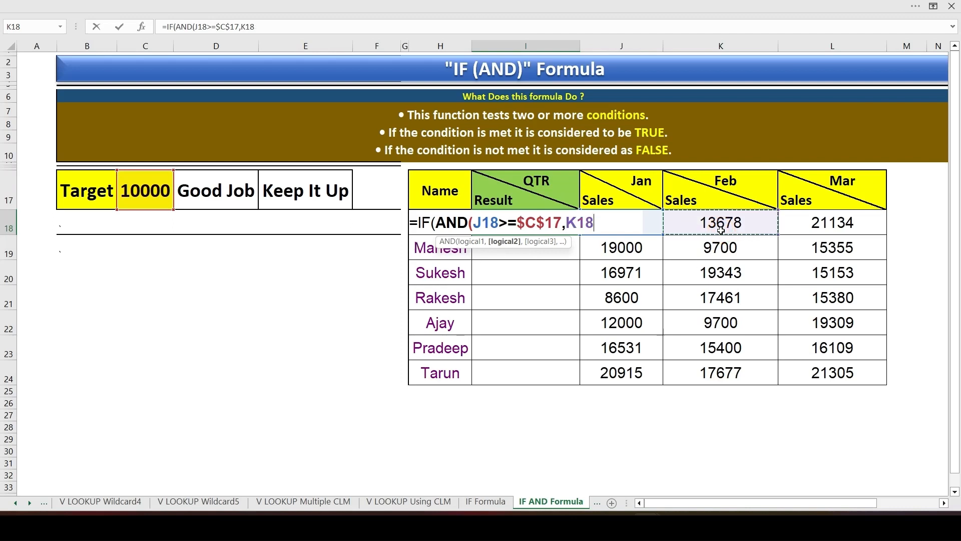
text(>=)
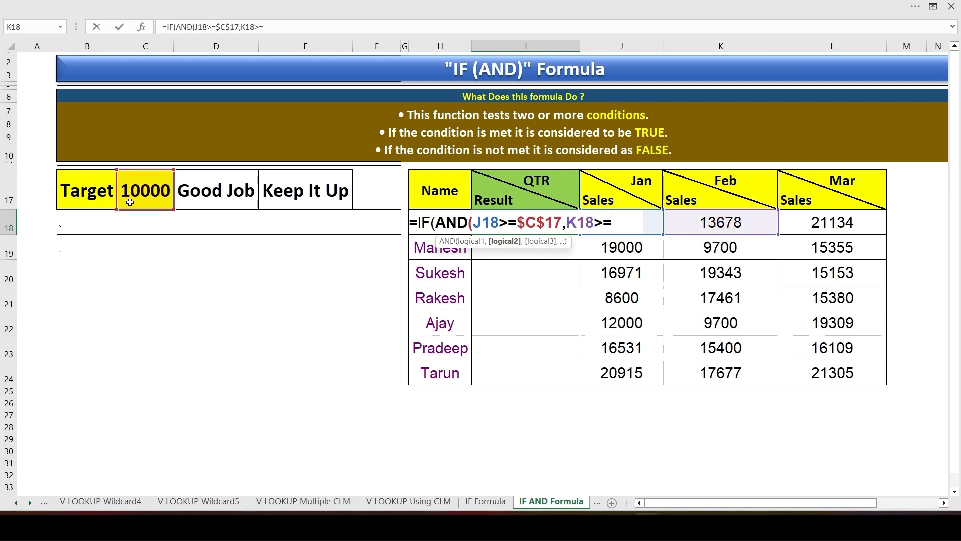
click(148, 192)
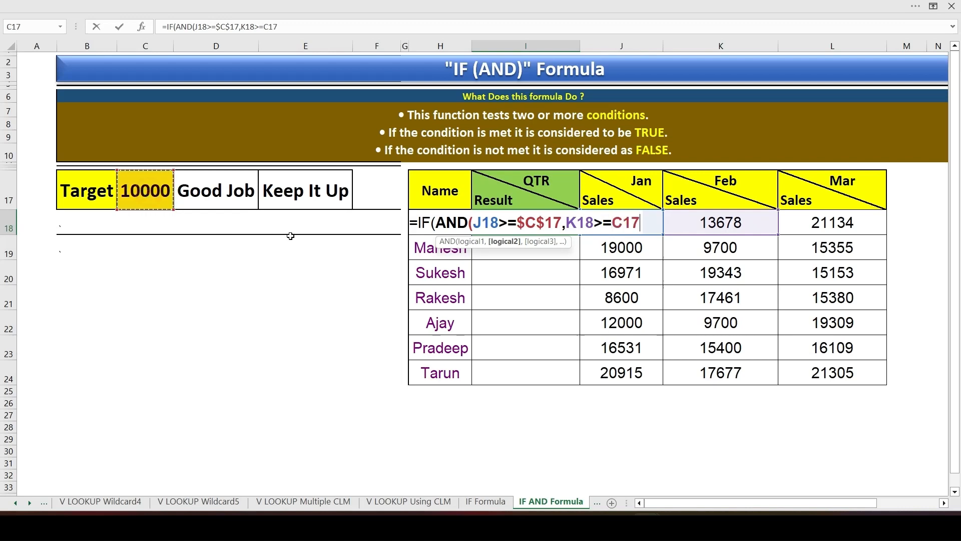
key(F4)
text(,)
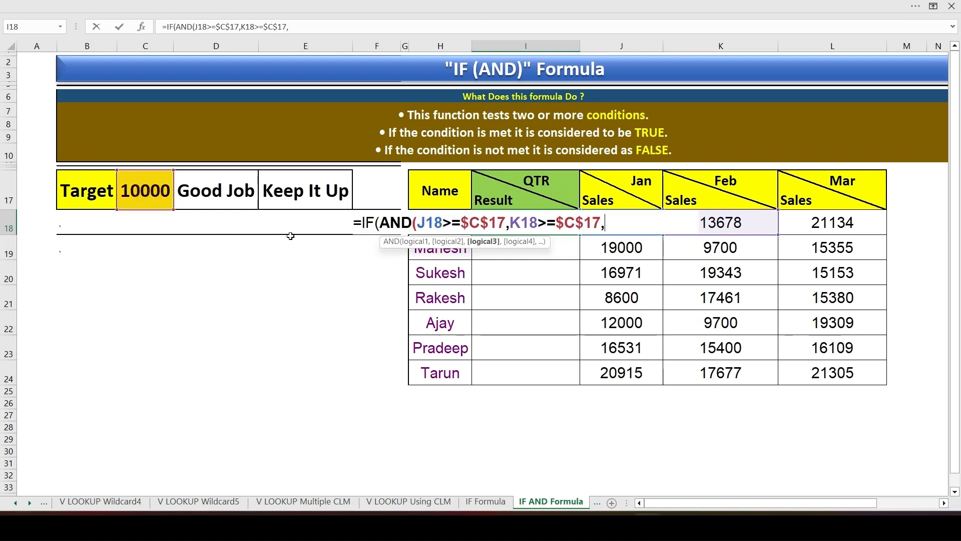
Enter L18>=$C$17 as the third AND condition with an absolute target reference, and close the AND function.
click(820, 222)
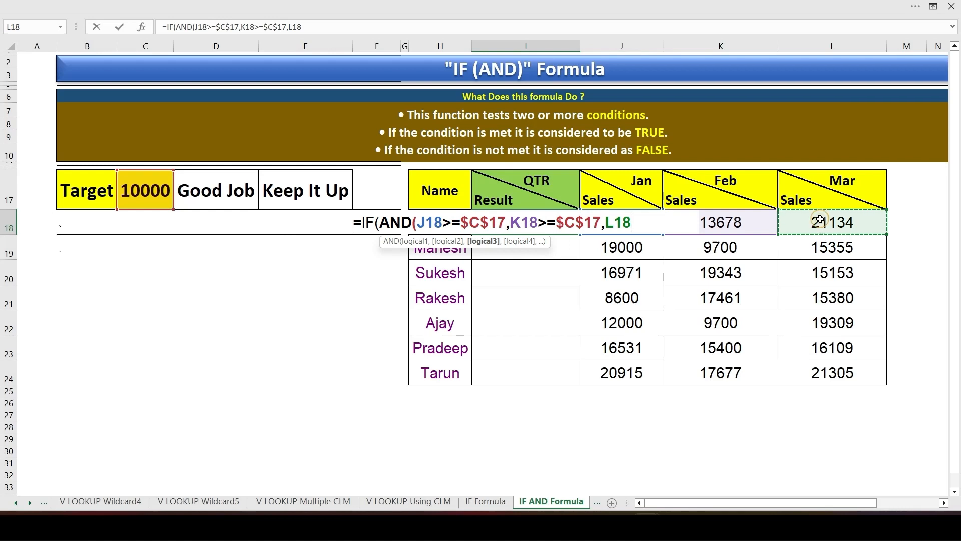
text(>=)
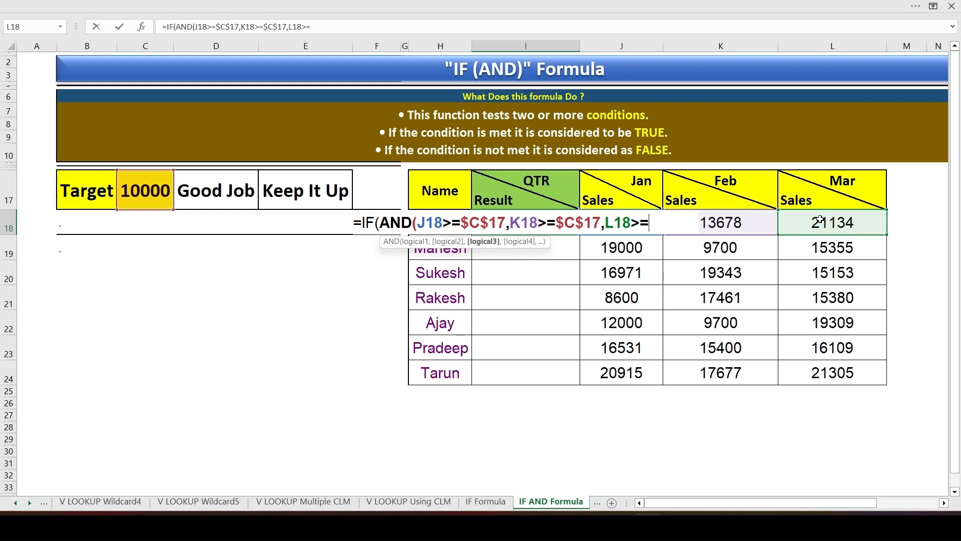
click(145, 190)
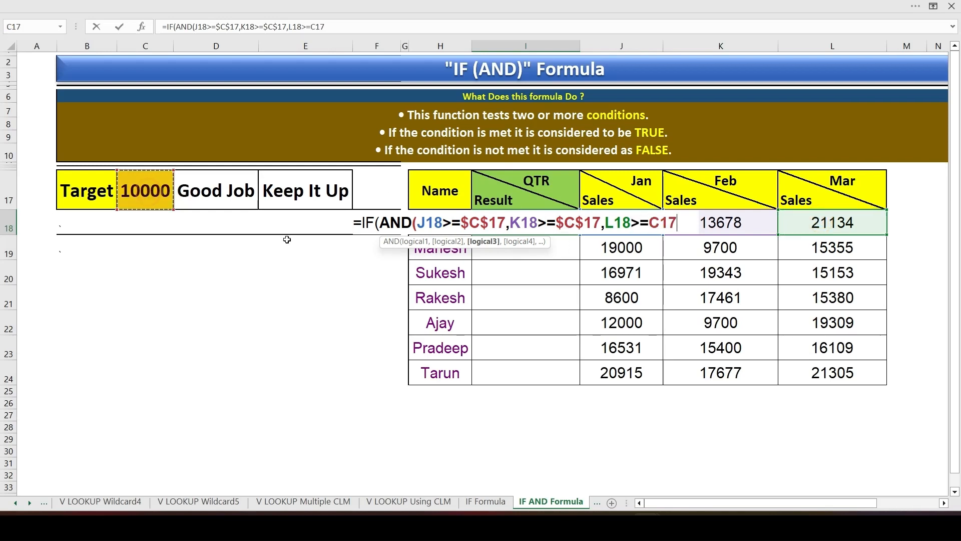
key(F4)
text())
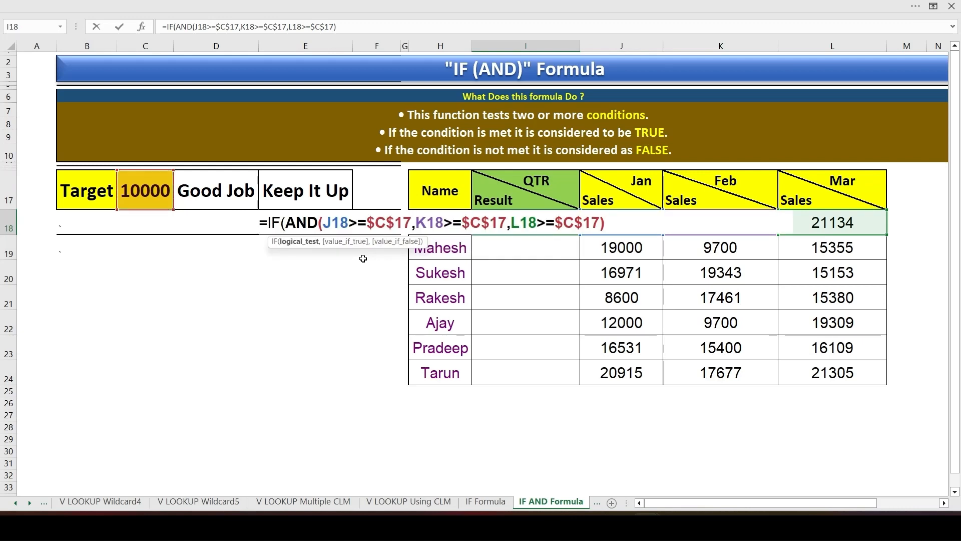
Complete the IF formula with $D$17 as the value if true and $E$17 as the value if false.
text(,)
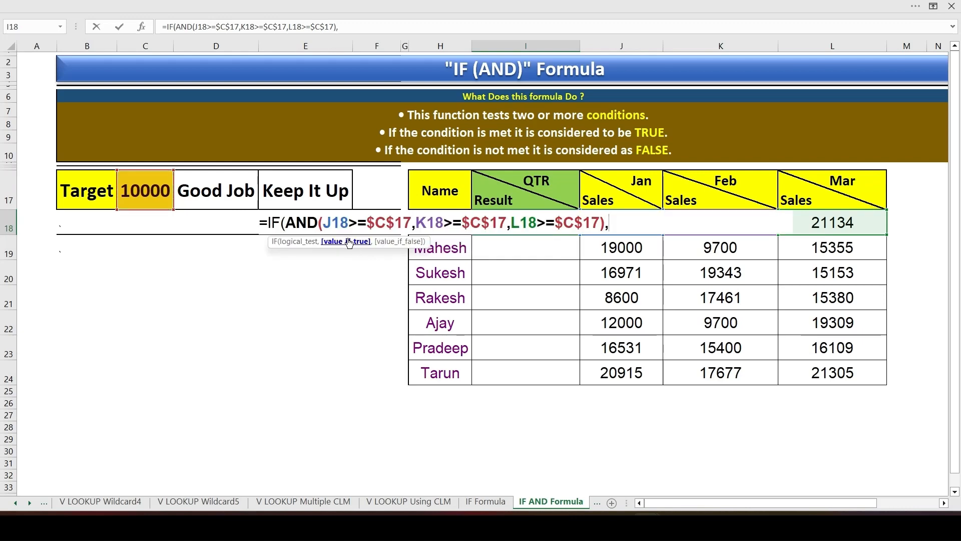
click(223, 195)
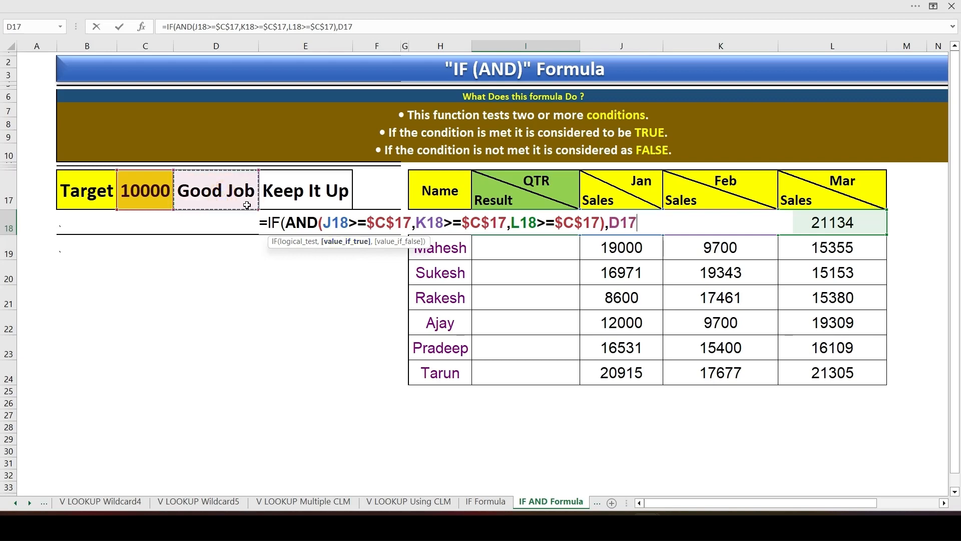
key(F4)
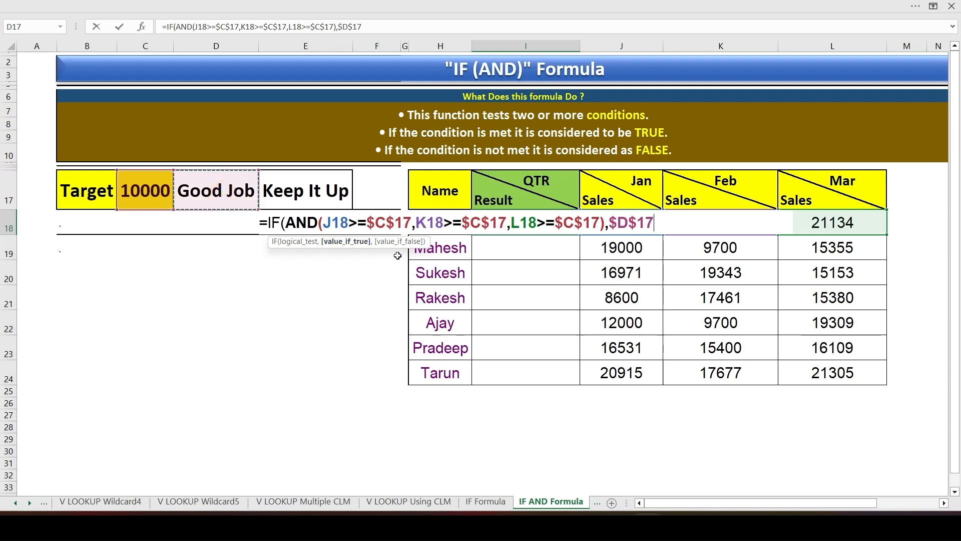
text(,)
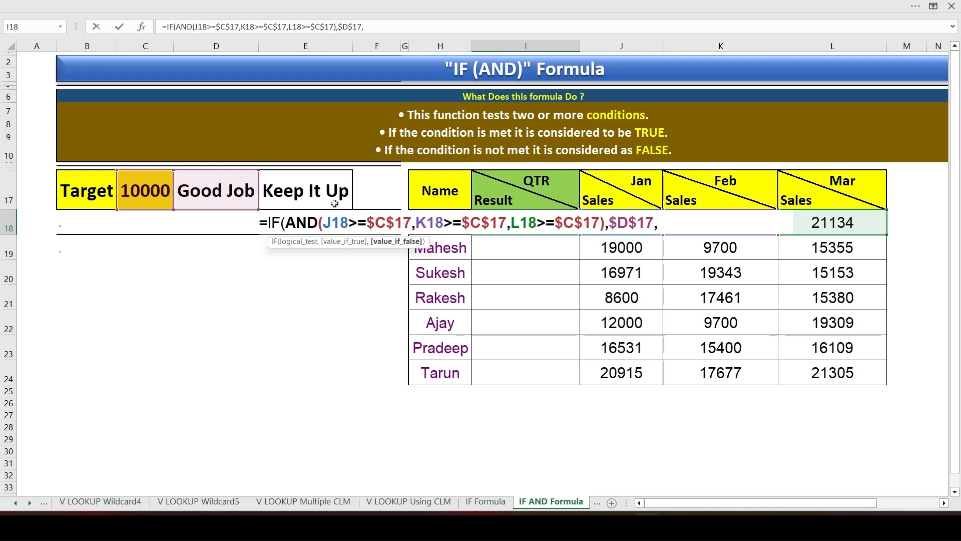
click(318, 193)
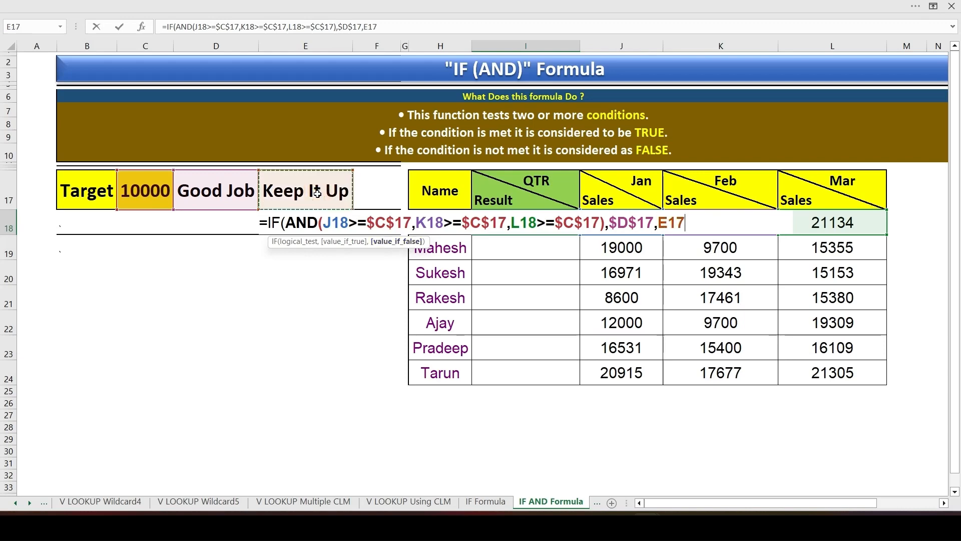
key(F4)
text())
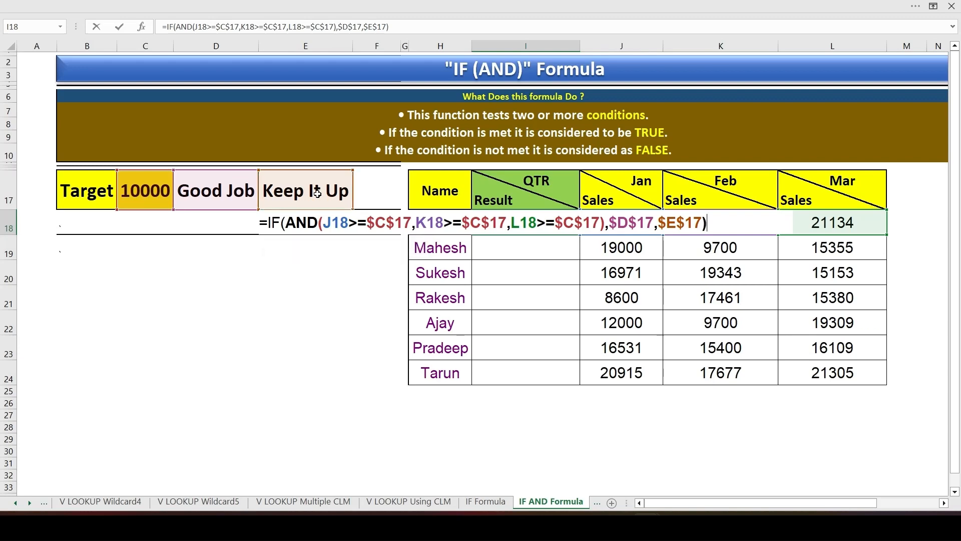
key(Return)
Copy the I18 formula through the QTR Result cells down to I24.
key(Up)
key(ctrl+c)
key(ctrl+shift+Down)
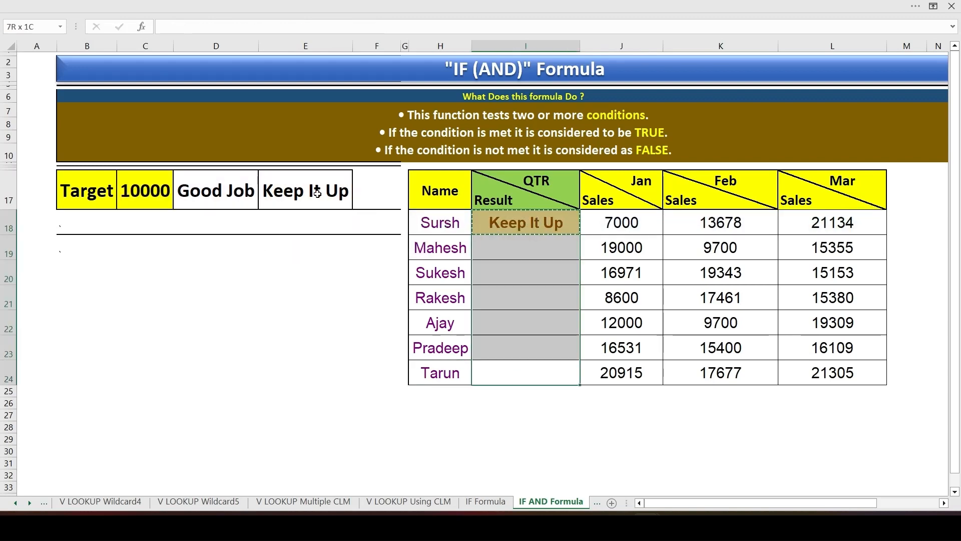
key(ctrl+v)
key(Escape)
key(Up)
key(Down)
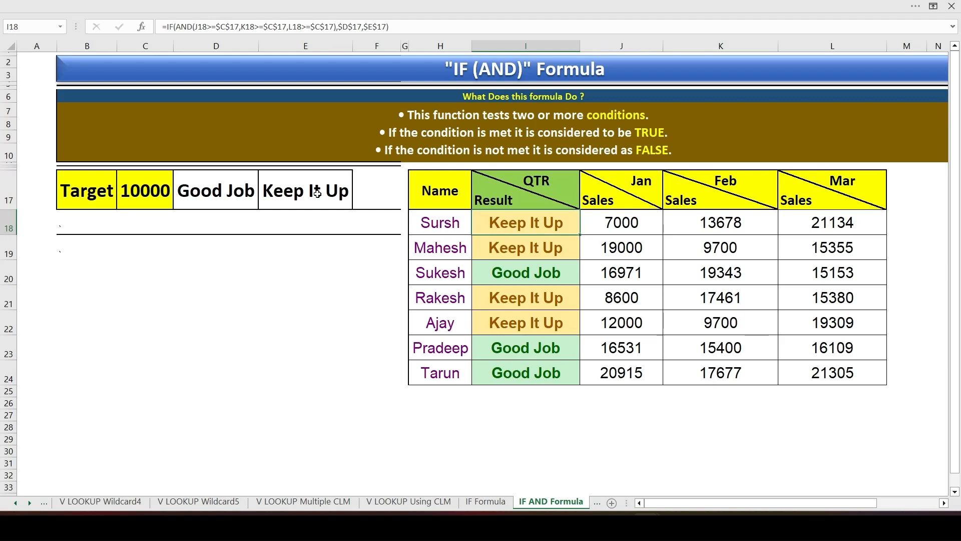
Review the formula in I18 and clear the QTR Result cells I18:I24.
key(F2)
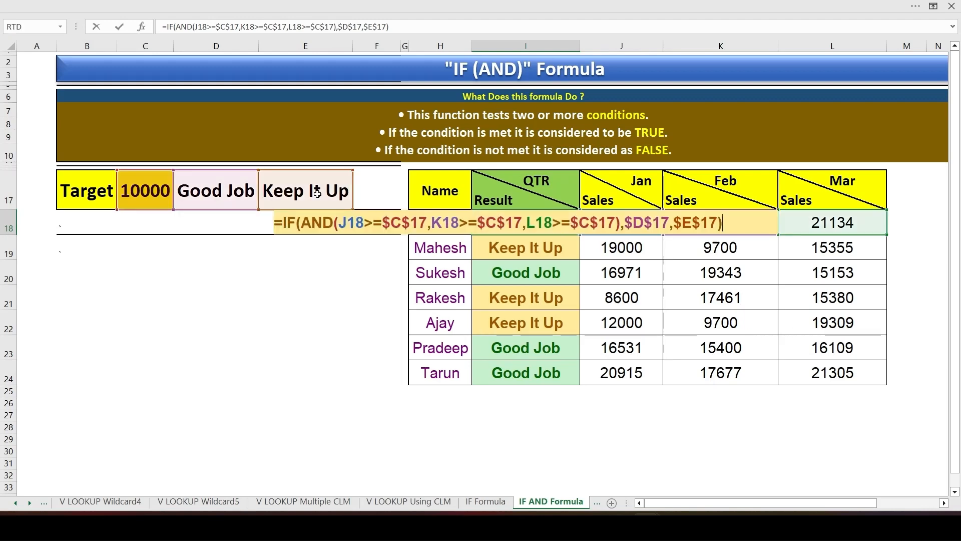
key(Escape)
key(ctrl+shift+Down)
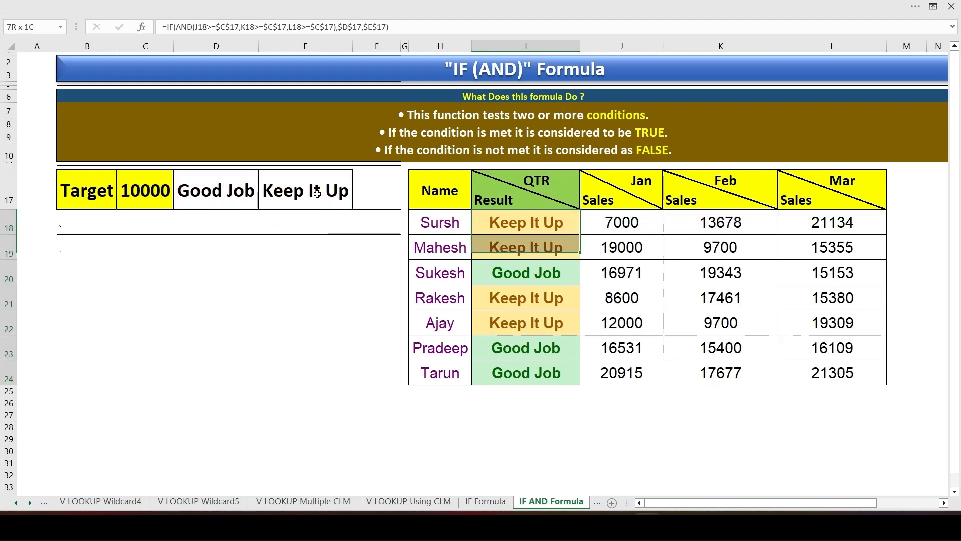
key(Delete)
key(Up)
key(Down)
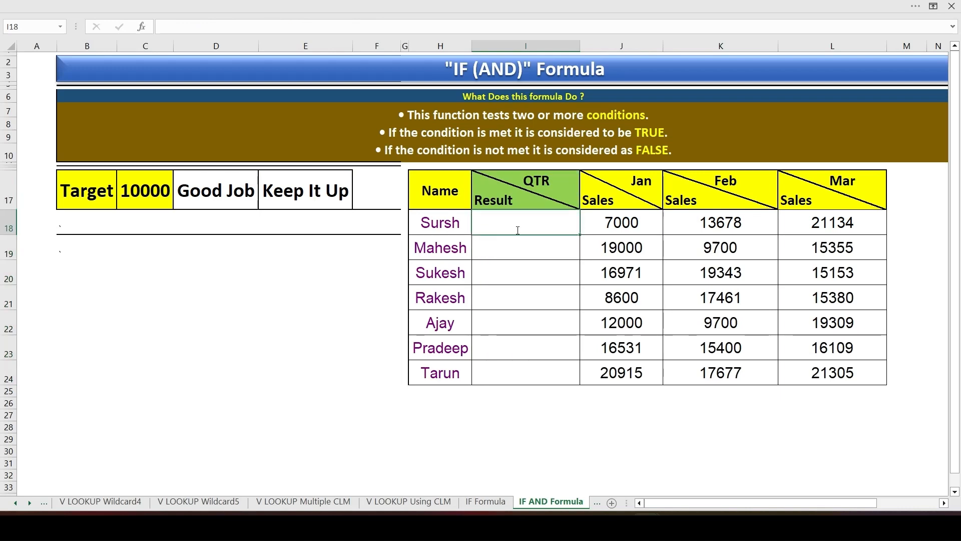
Start an IF formula in I18 with a nested AND function and insert AND's argument placeholders.
text(=if)
key(Tab)
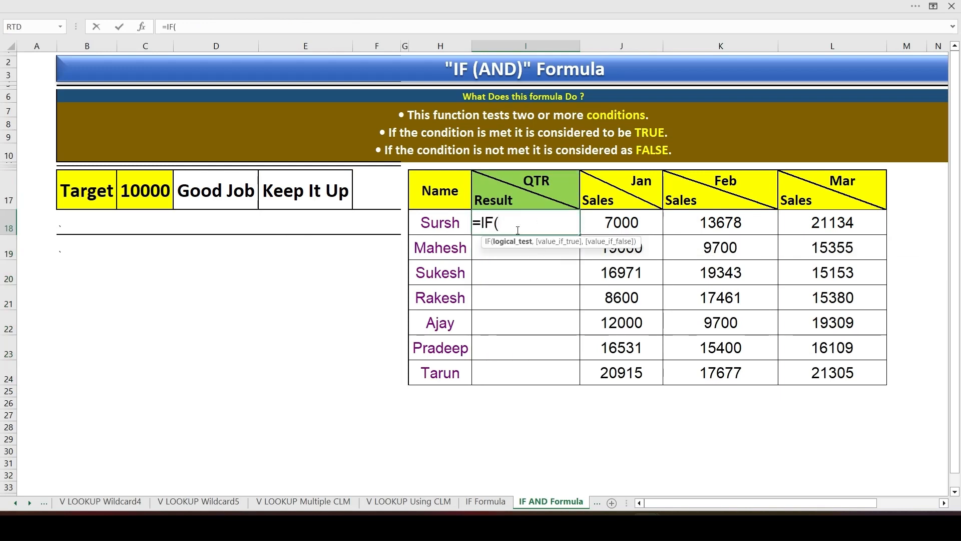
text(and)
key(Tab)
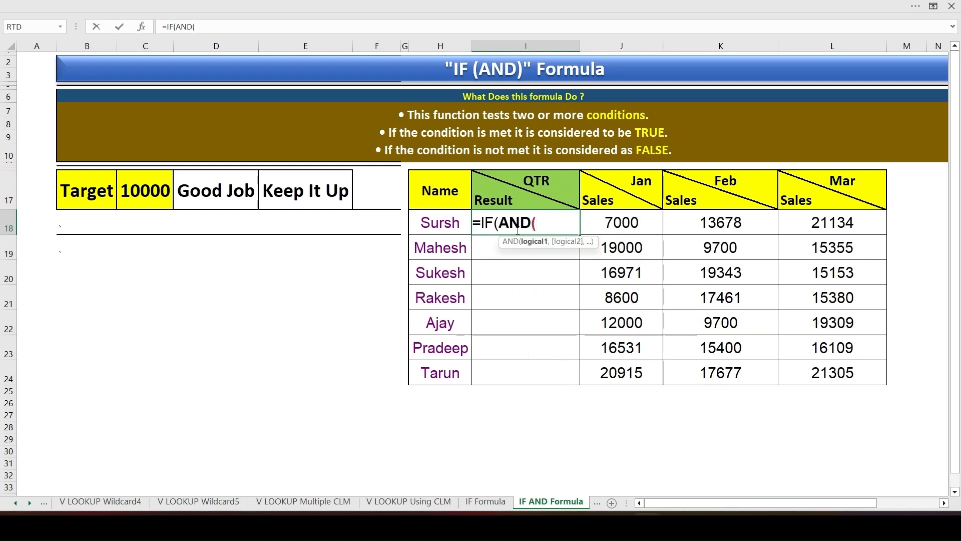
key(ctrl+shift+a)
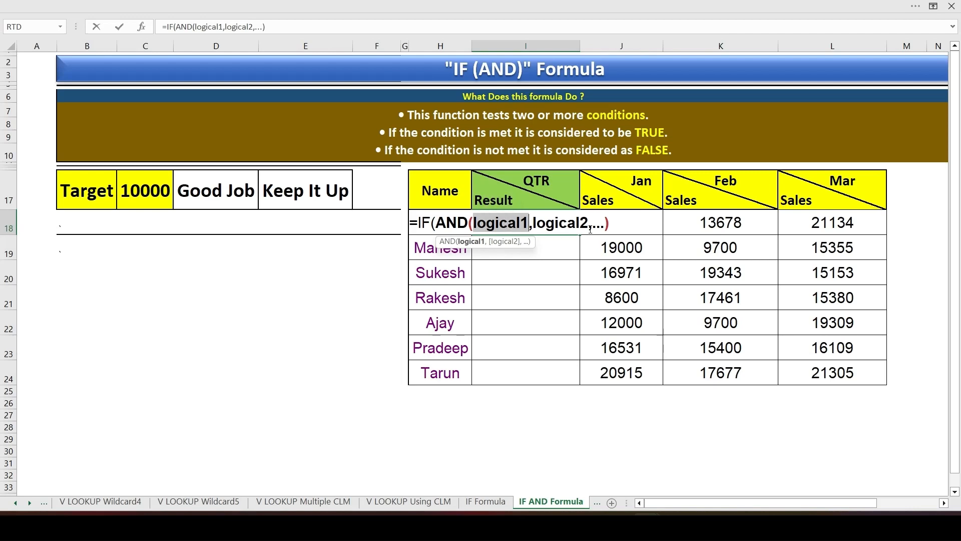
Replace the logical1 placeholder with J18>=$C$17, using an absolute reference to the target cell.
click(657, 227)
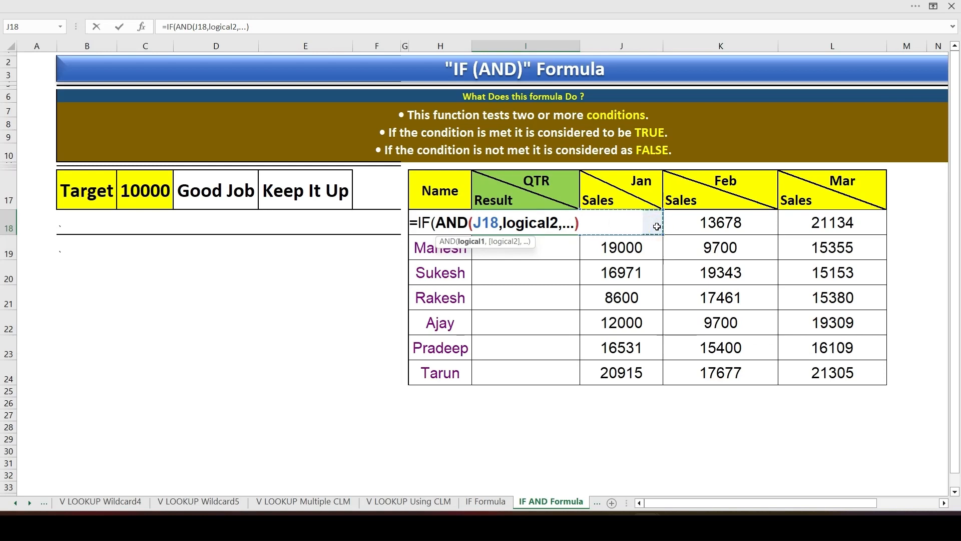
text(>=)
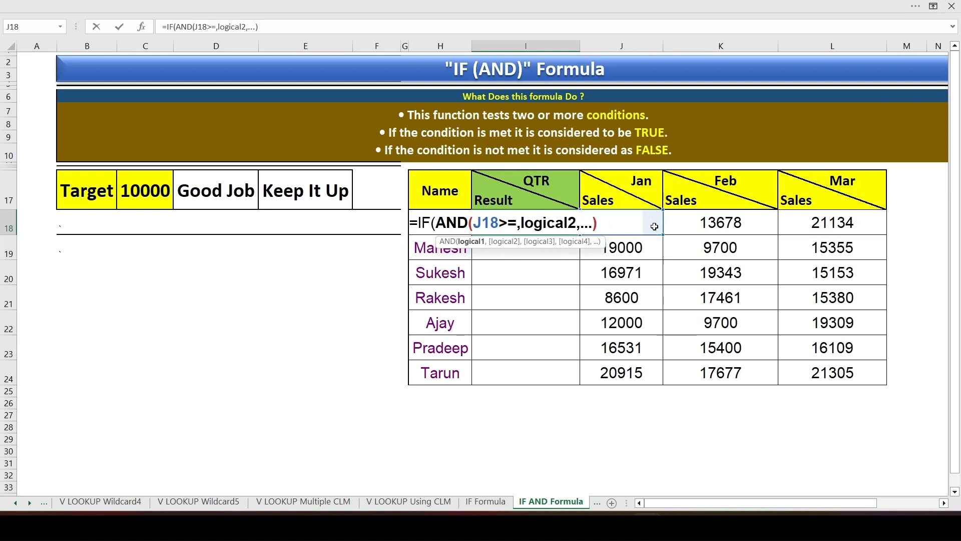
click(150, 203)
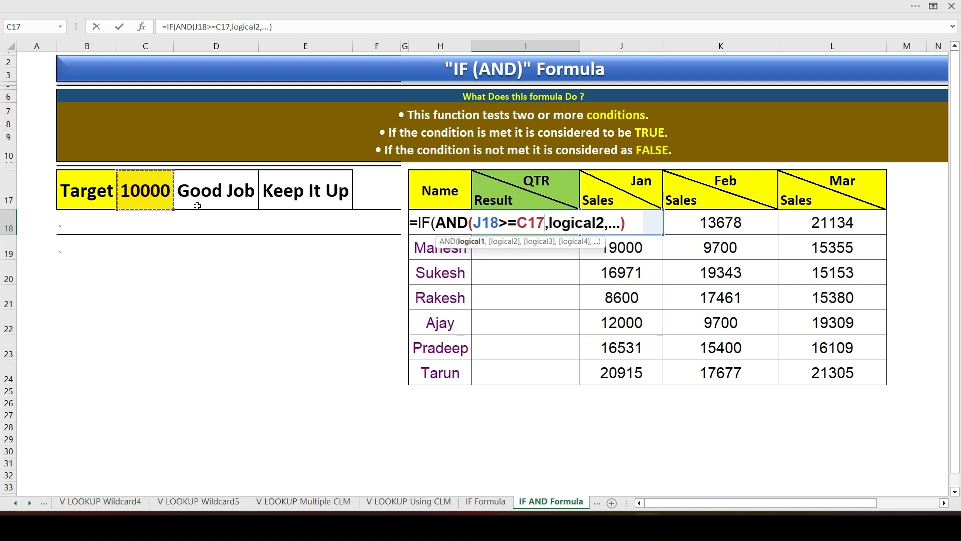
key(F4)
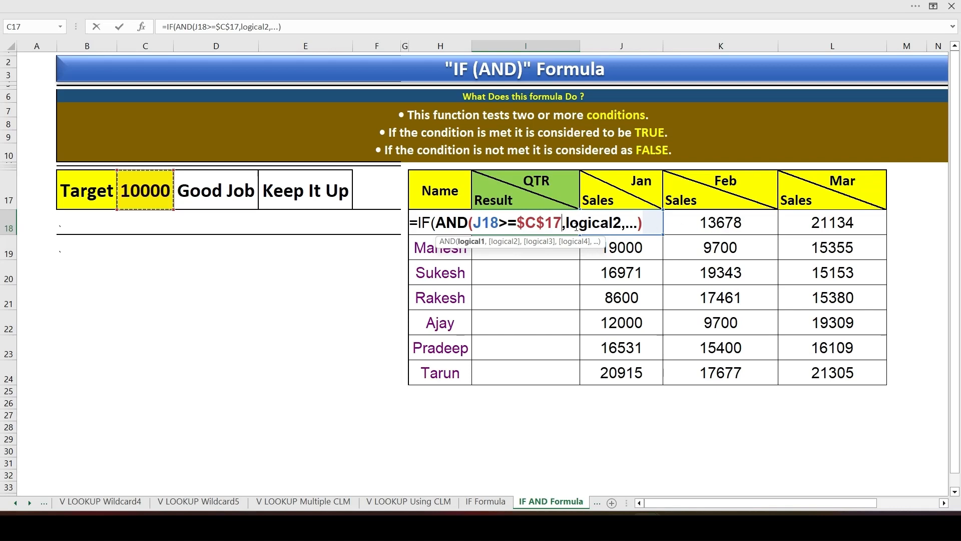
Replace the logical2 placeholder with K18>=$C$17, using an absolute reference to the target cell.
drag(566, 223, 621, 222)
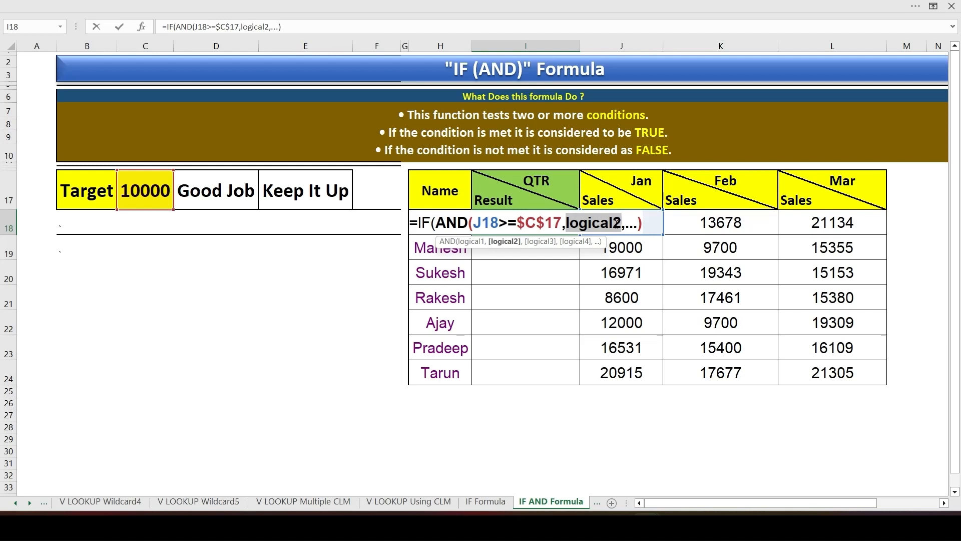
click(757, 222)
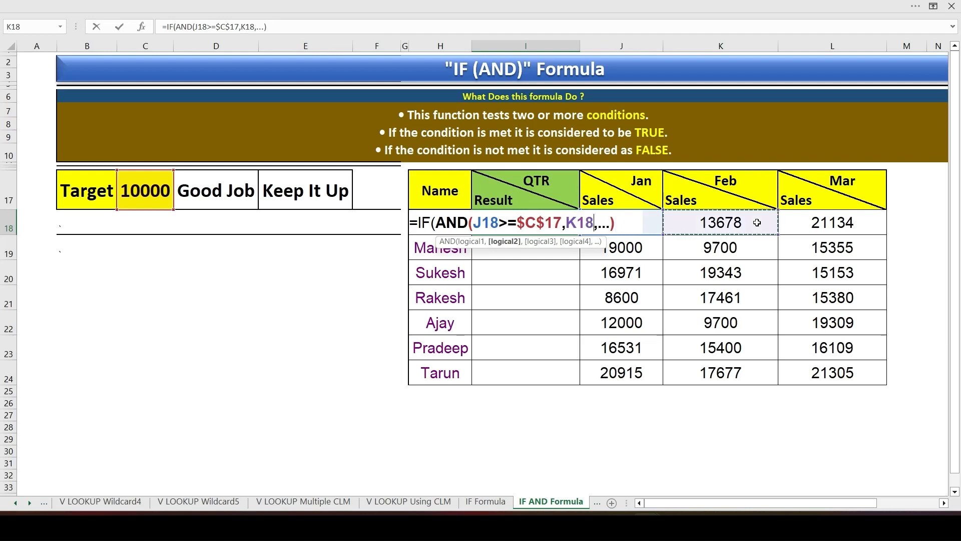
text(>)
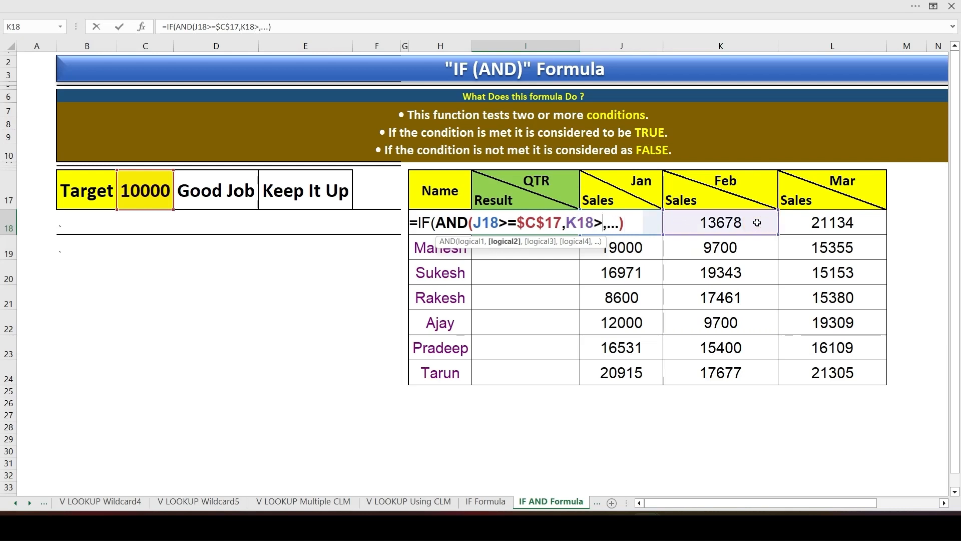
text(=)
click(150, 191)
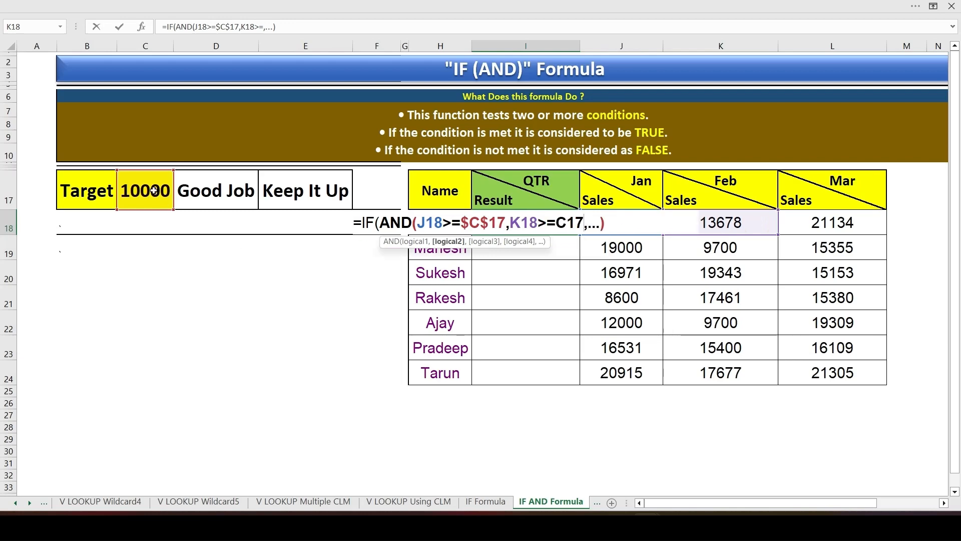
key(F4)
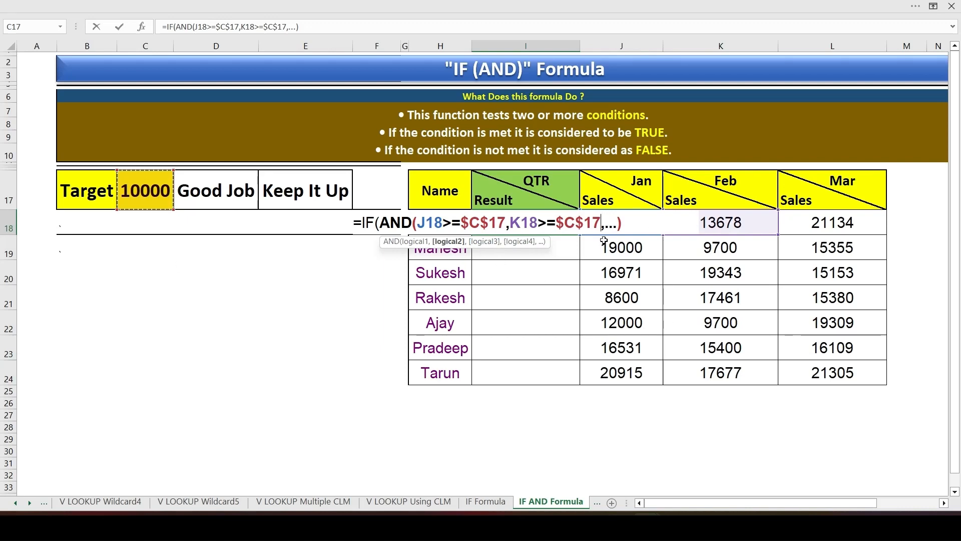
Replace the remaining "..." placeholder with L18>=$C$17 as the third AND condition, with an absolute target reference.
click(484, 244)
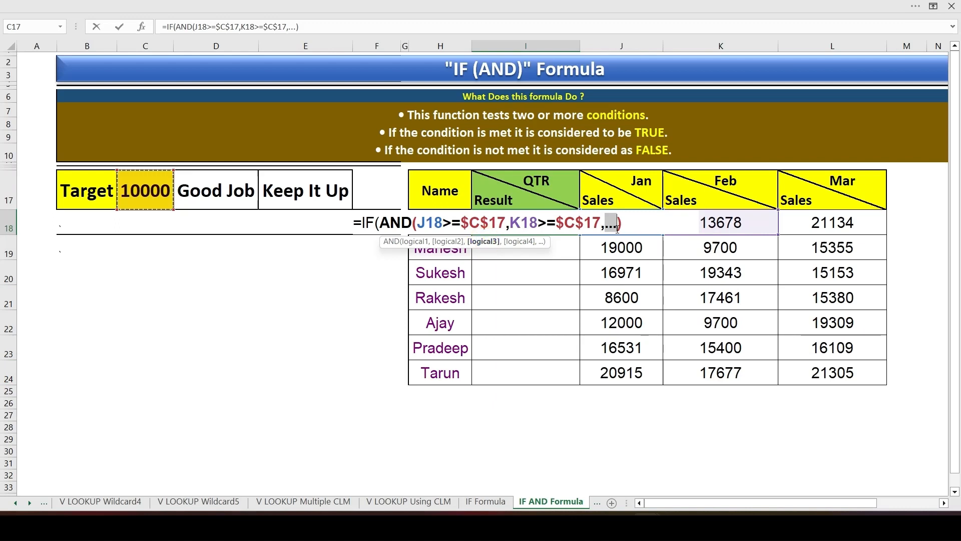
click(853, 222)
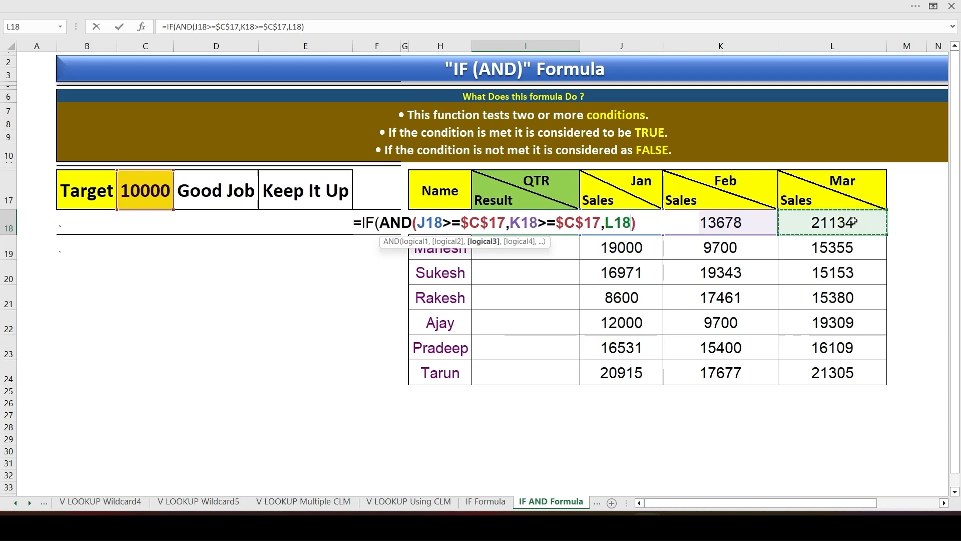
text(>=)
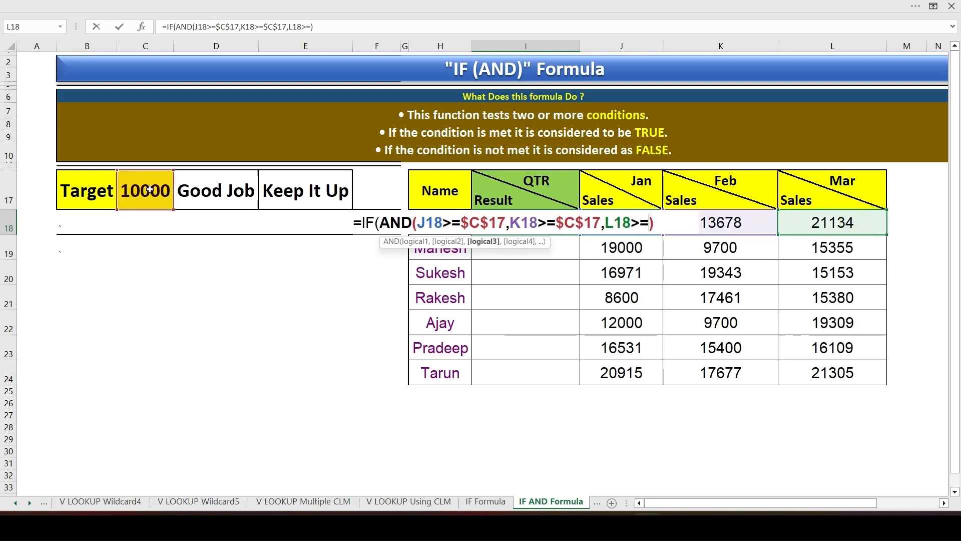
click(150, 190)
key(F4)
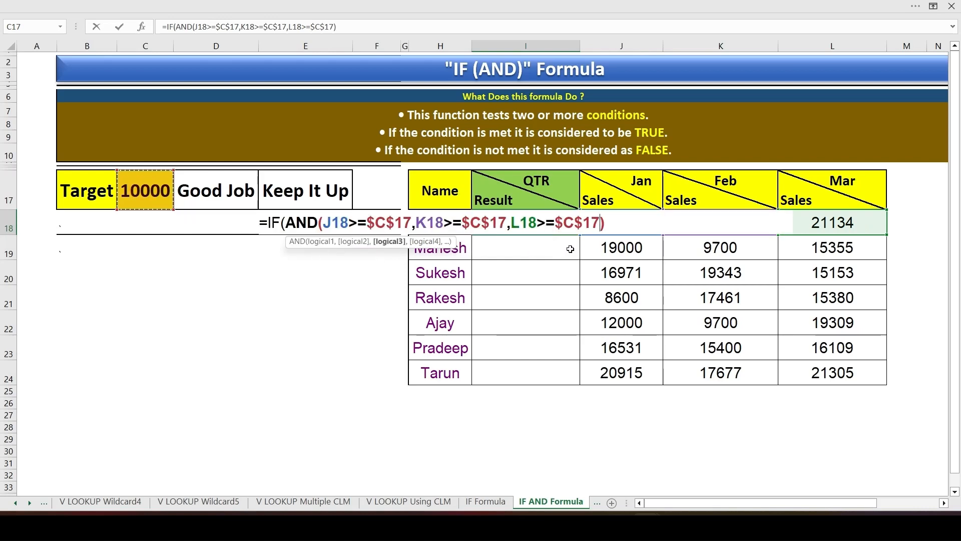
Complete the IF formula in I18 with $D$17 as the value if true and $E$17 as the value if false.
click(605, 222)
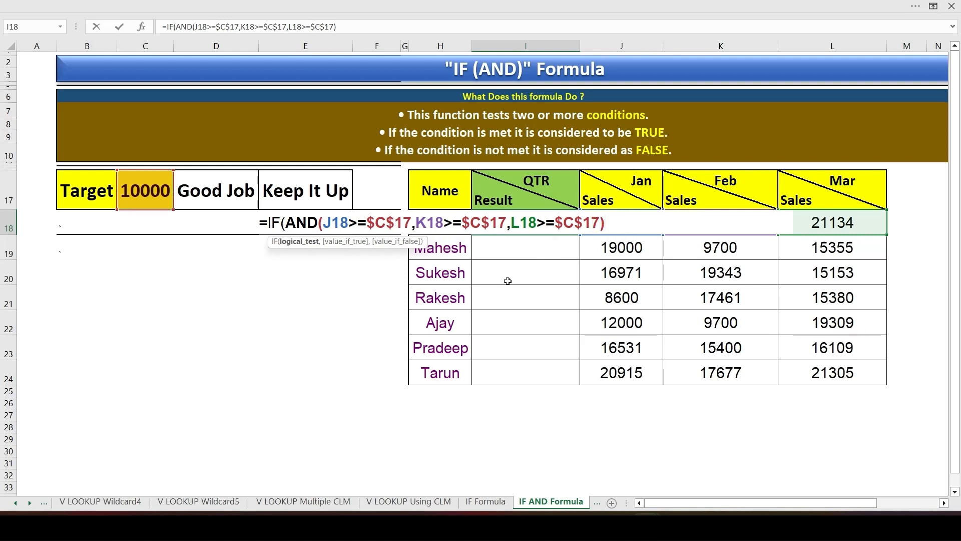
text(,)
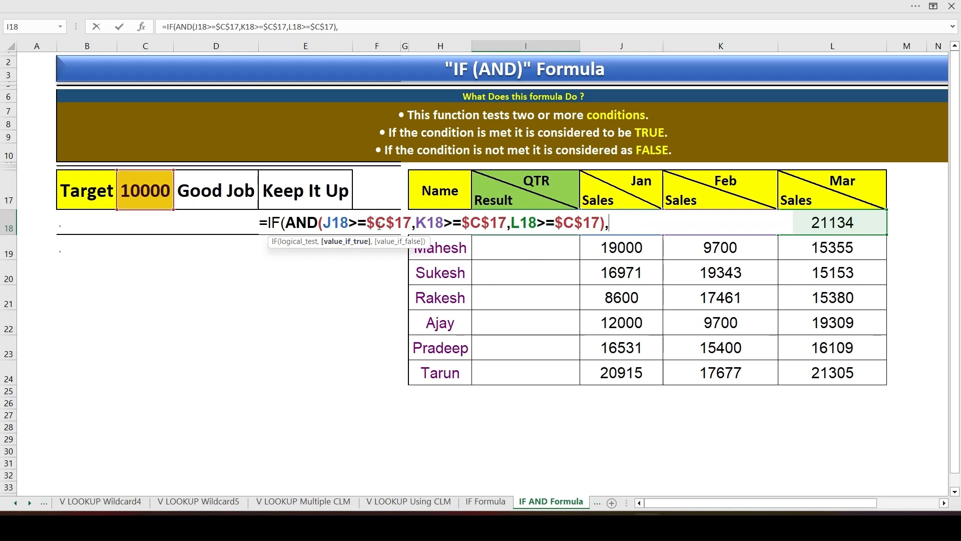
click(215, 195)
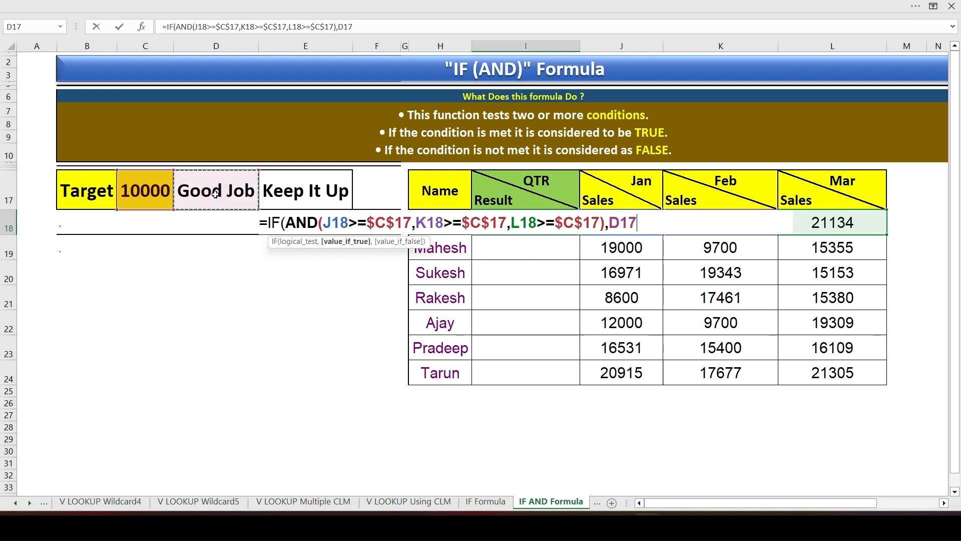
key(F4)
text(,)
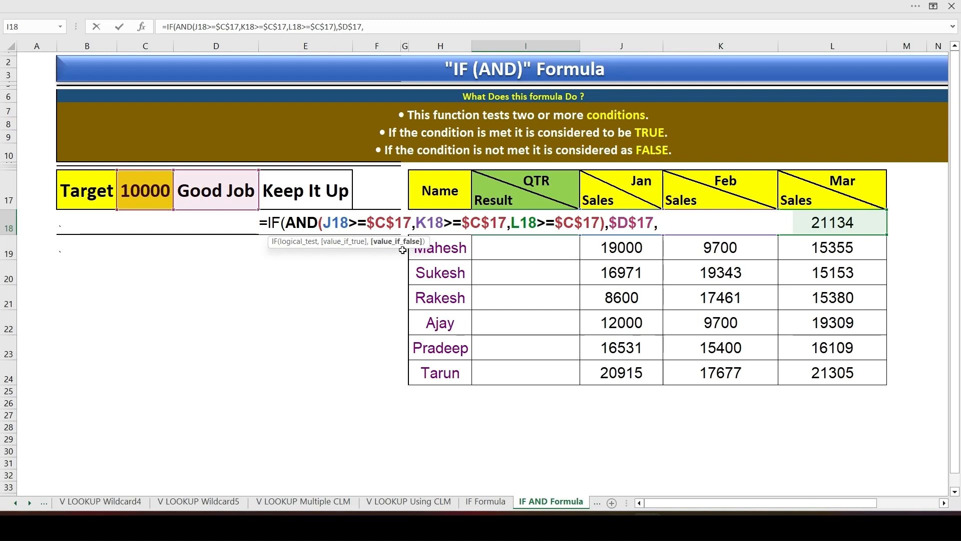
click(306, 188)
key(F4)
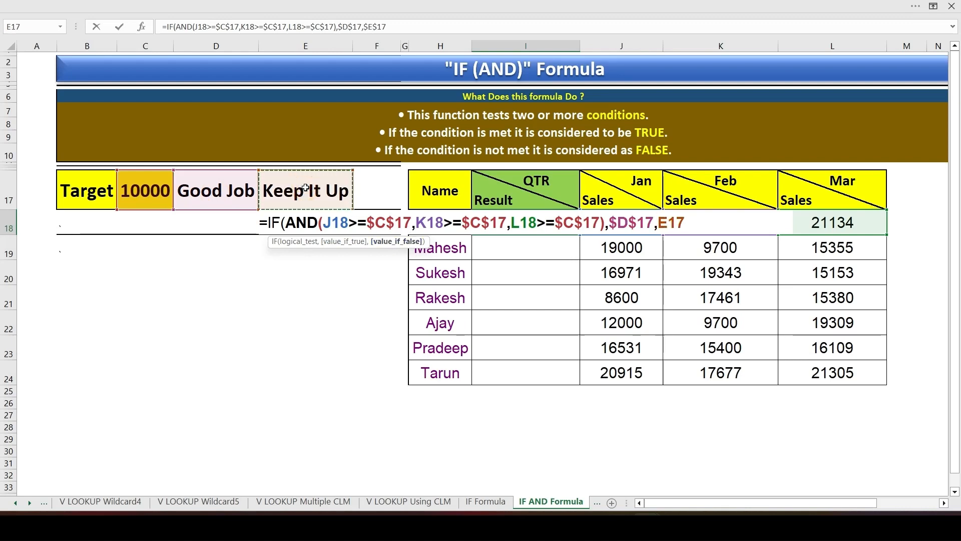
key(Return)
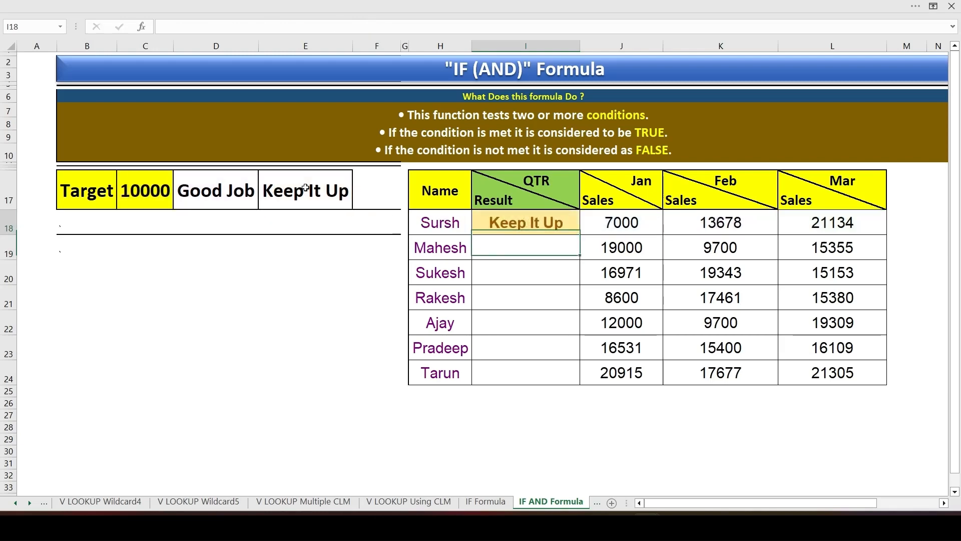
Copy the I18 formula to the rest of the QTR Result column down to I24, pasting formulas only.
key(Up)
key(ctrl+c)
key(Down)
key(Down)
key(Down)
key(Down)
key(Down)
key(Down)
key(shift+Up)
key(shift+Up)
key(shift+Up)
key(shift+Up)
key(shift+Up)
key(ctrl+alt+v)
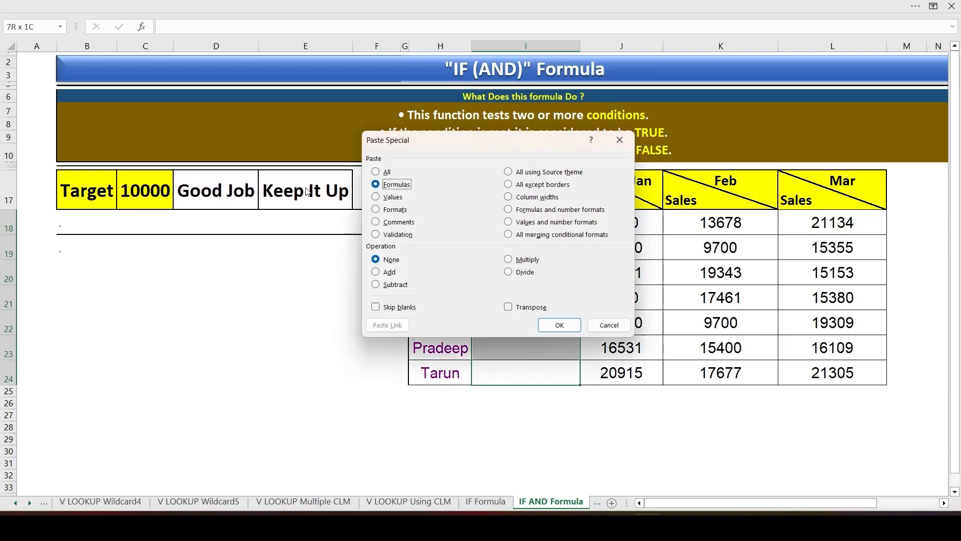
key(Return)
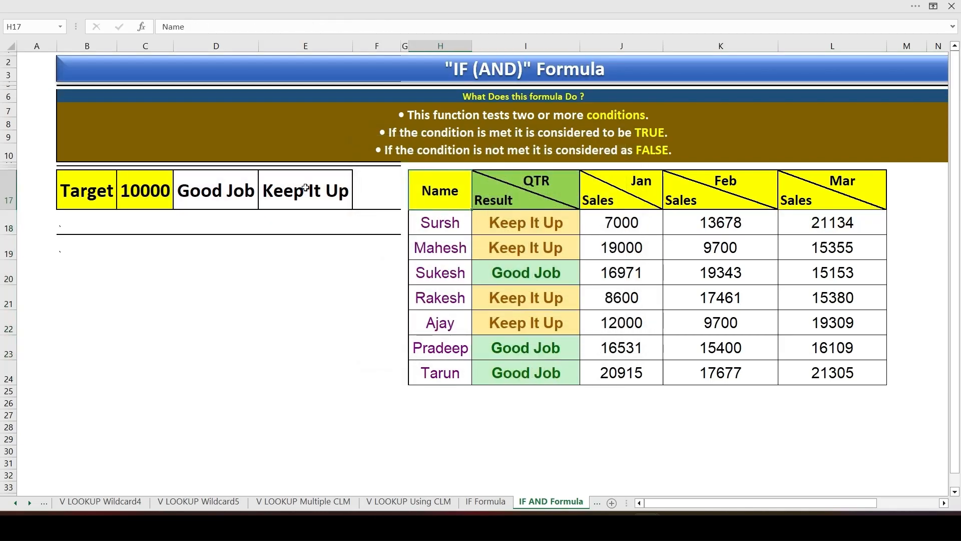